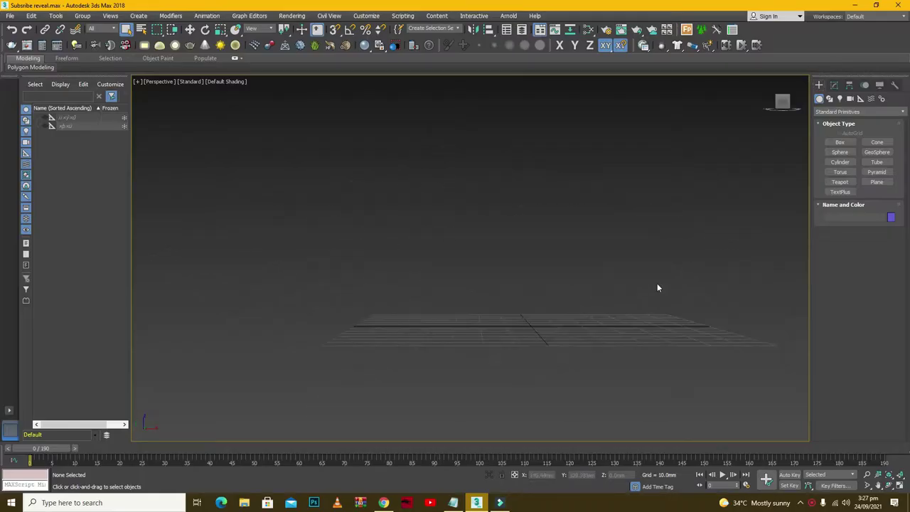
Switch the viewport to the Front view and draw a plane there
{"action": "scroll", "coordinate": [657, 288], "scroll_direction": "up", "scroll_amount": 3}
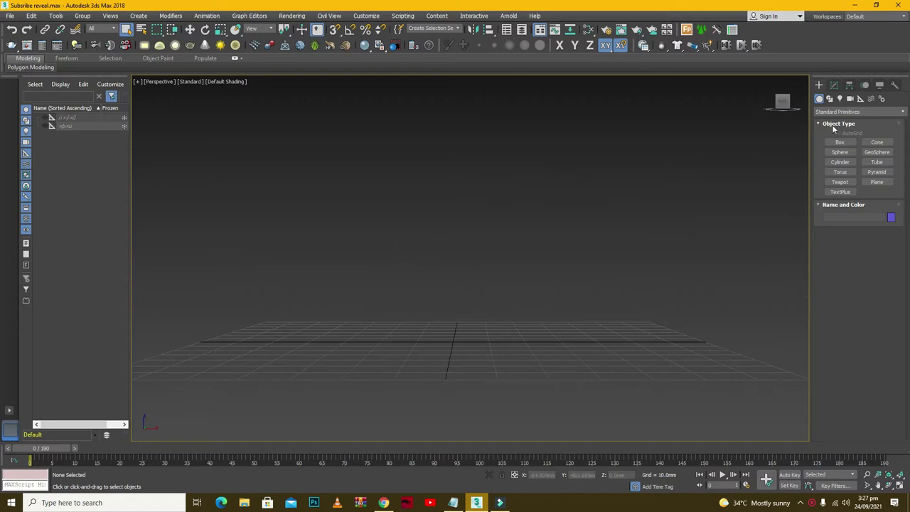
{"action": "left_click", "coordinate": [876, 183]}
{"action": "left_click", "coordinate": [165, 82]}
{"action": "left_click", "coordinate": [182, 124]}
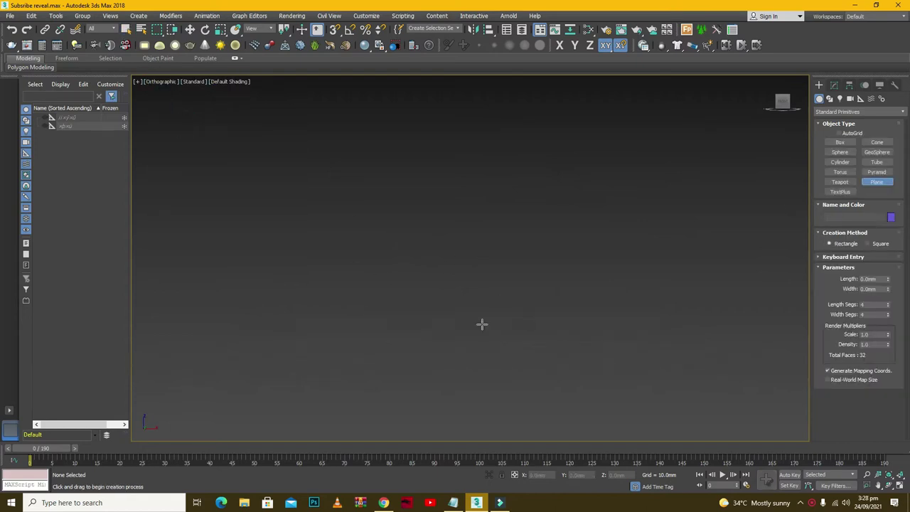
{"action": "left_click", "coordinate": [789, 107]}
{"action": "left_click_drag", "start_coordinate": [306, 172], "coordinate": [544, 341]}
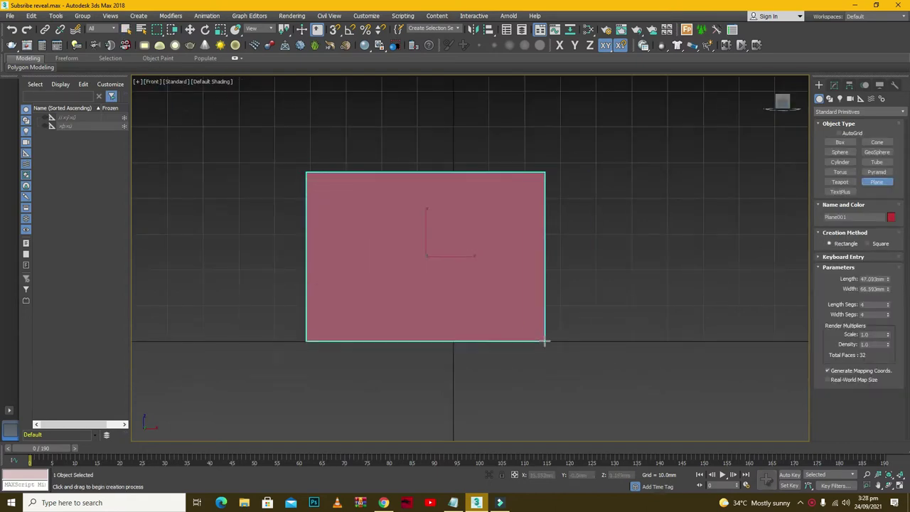
Set the plane's length and width to 50 mm
{"action": "right_click", "coordinate": [544, 343]}
{"action": "type", "text": "50"}
{"action": "key", "text": "Tab"}
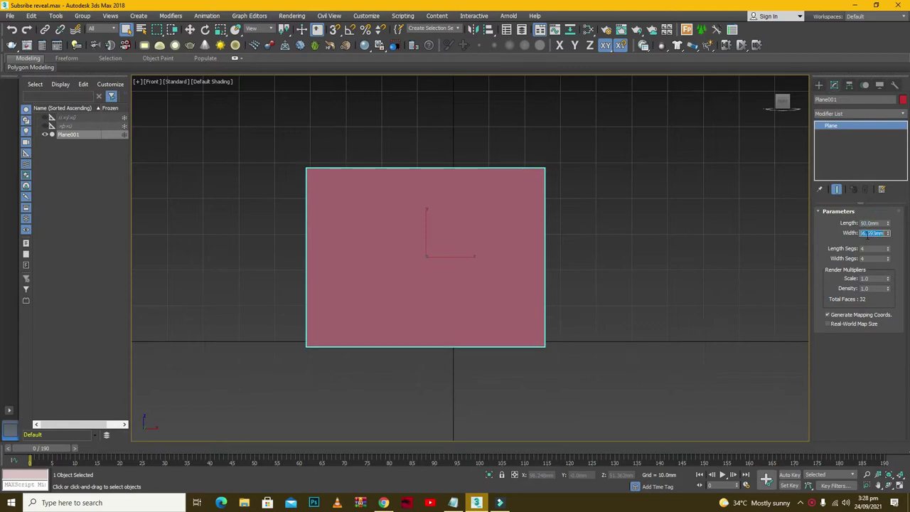
{"action": "type", "text": "50"}
{"action": "key", "text": "Return"}
{"action": "type", "text": "100"}
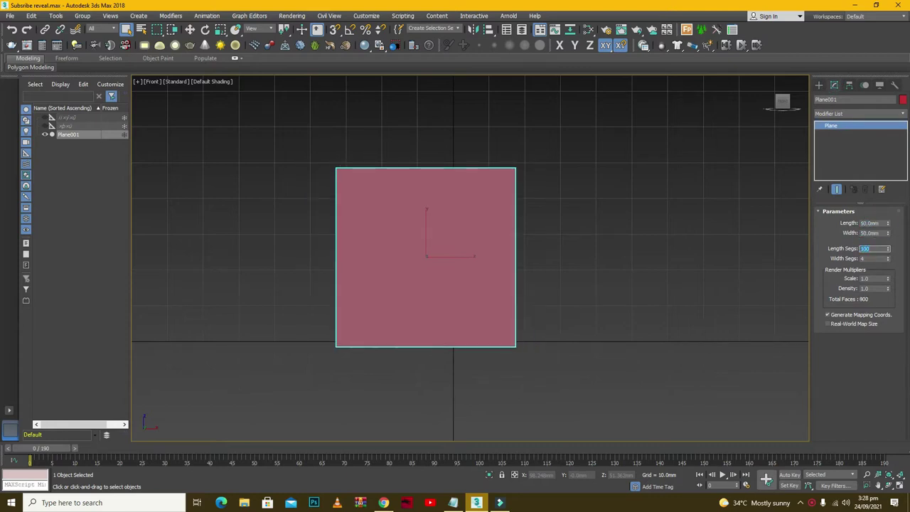
Deselect the plane, open Render Setup and select the output width value
{"action": "left_click", "coordinate": [202, 93]}
{"action": "left_click", "coordinate": [818, 84]}
{"action": "left_click", "coordinate": [607, 30]}
{"action": "double_click", "coordinate": [685, 273]}
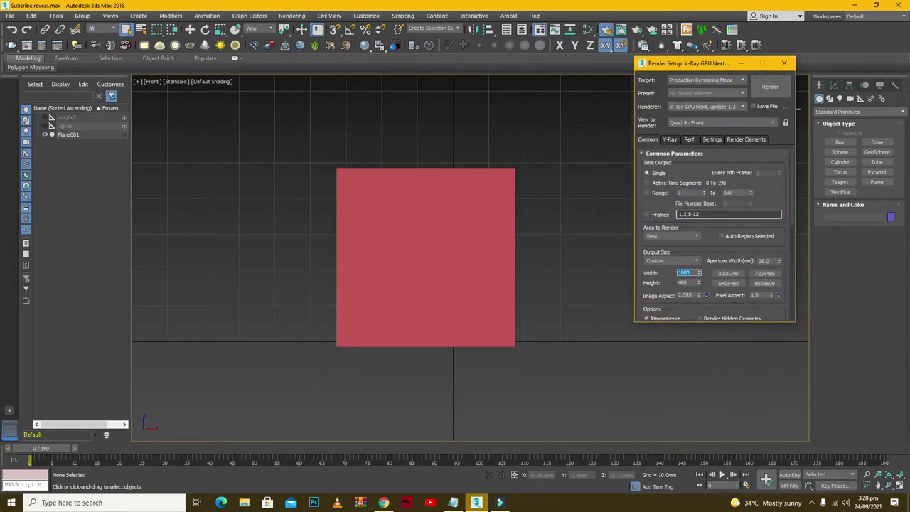
Close Render Setup, turn on the safe frame, and zoom and pan until the plane fills the Front view
{"action": "left_click", "coordinate": [786, 65]}
{"action": "key", "text": "shift+f"}
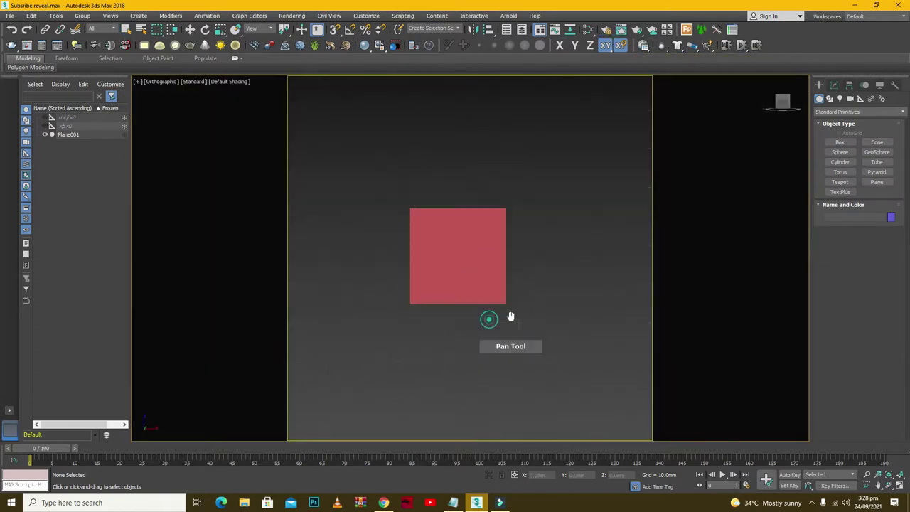
{"action": "scroll", "coordinate": [512, 315], "scroll_direction": "up", "scroll_amount": 5}
{"action": "middle_click_drag", "start_coordinate": [616, 249], "coordinate": [669, 201]}
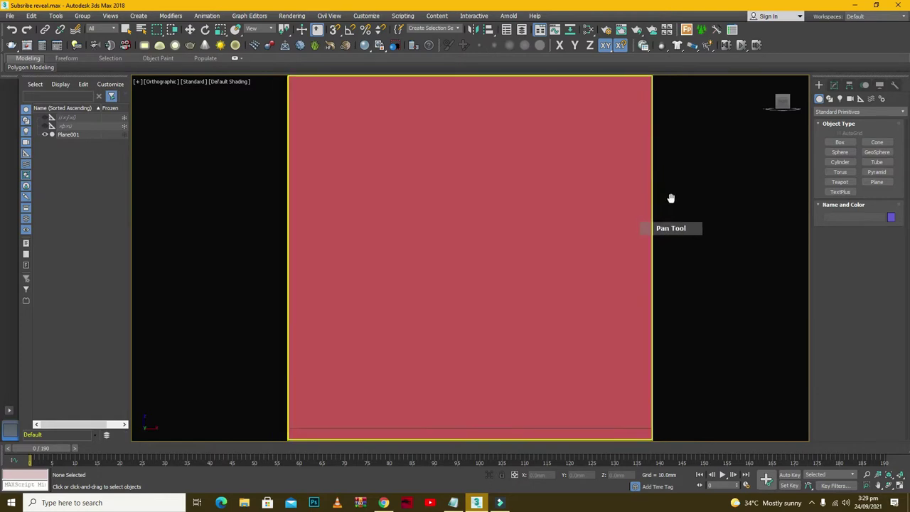
{"action": "scroll", "coordinate": [479, 235], "scroll_direction": "up", "scroll_amount": 1}
{"action": "key", "text": "f"}
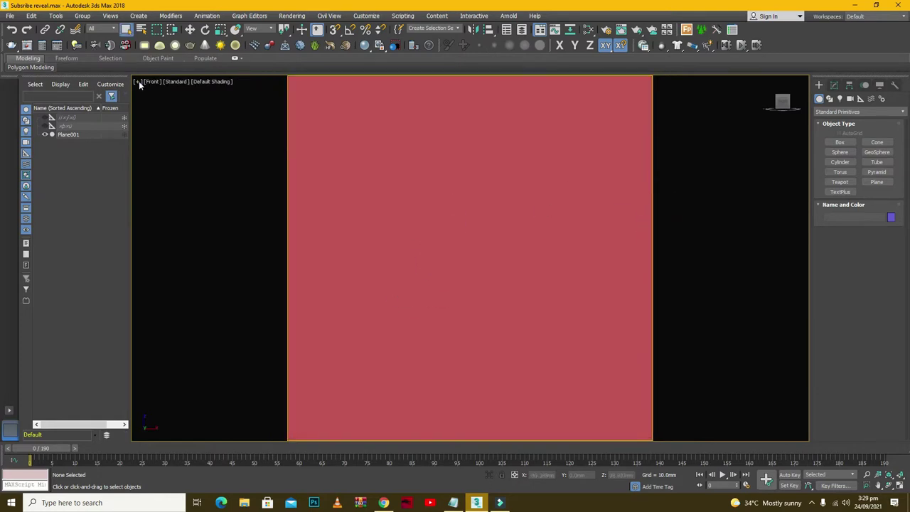
Show the camera creation options and list the VRay camera types
{"action": "left_click", "coordinate": [851, 99]}
{"action": "left_click", "coordinate": [861, 99]}
{"action": "left_click", "coordinate": [848, 111]}
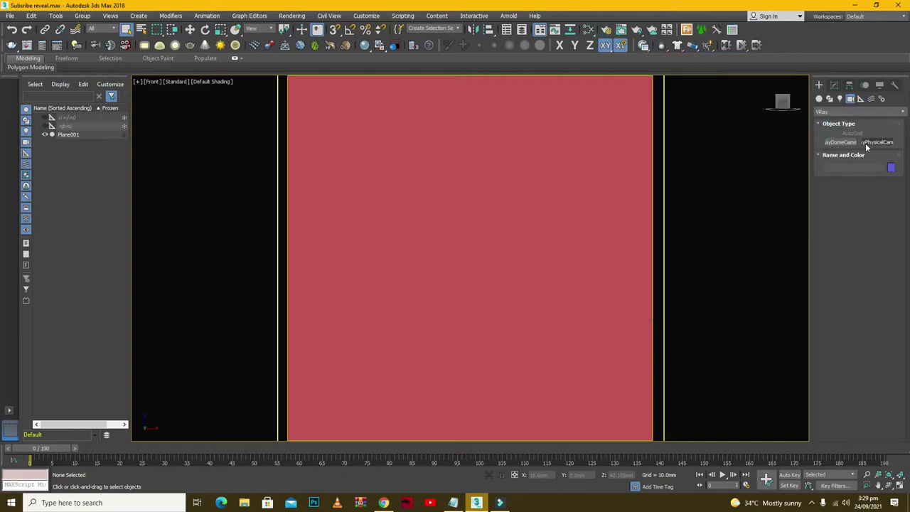
Create a VRayPhysicalCamera, show PhysCamera001 in a viewport, and restore the four-view layout
{"action": "left_click", "coordinate": [150, 82]}
{"action": "left_click", "coordinate": [173, 116]}
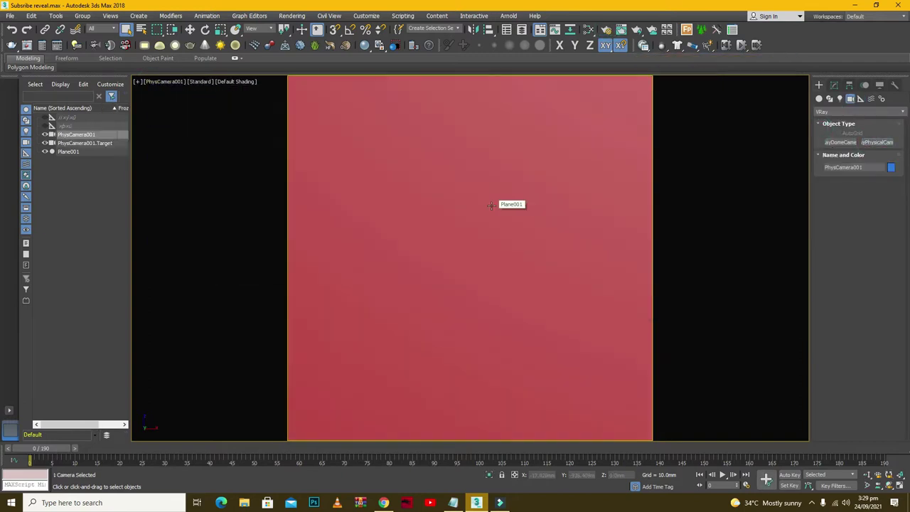
{"action": "key", "text": "alt+w"}
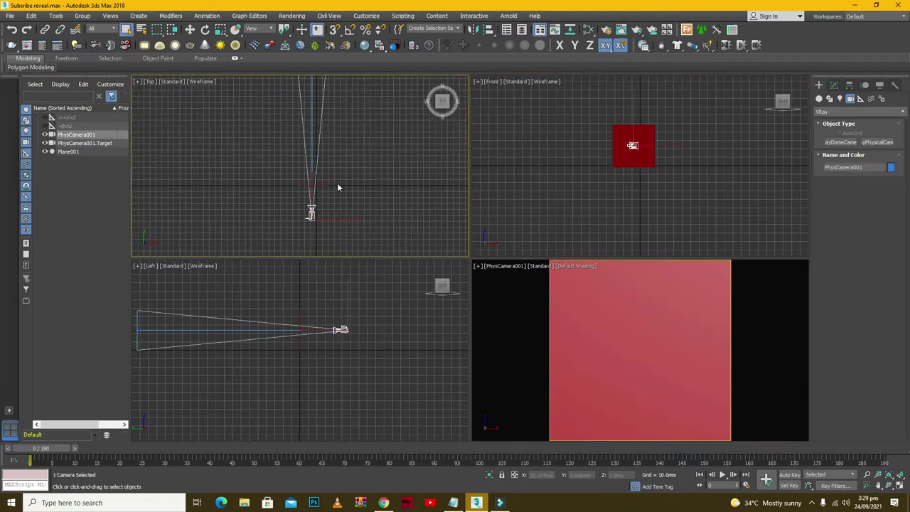
Move the camera back from the plane until the plane fills the camera view
{"action": "scroll", "coordinate": [330, 190], "scroll_direction": "down", "scroll_amount": 2}
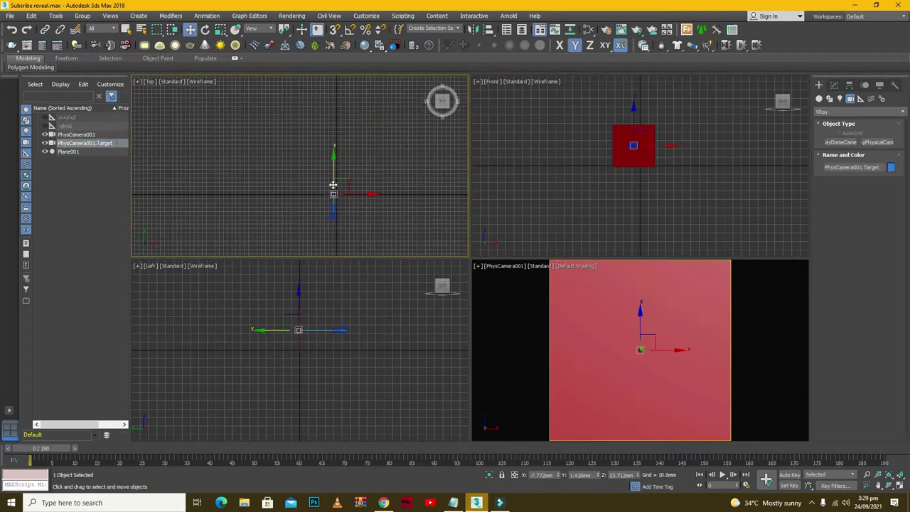
{"action": "left_click_drag", "start_coordinate": [332, 210], "coordinate": [332, 154]}
{"action": "middle_click_drag", "start_coordinate": [333, 154], "coordinate": [370, 143], "text": "alt"}
{"action": "key", "text": "shift+w"}
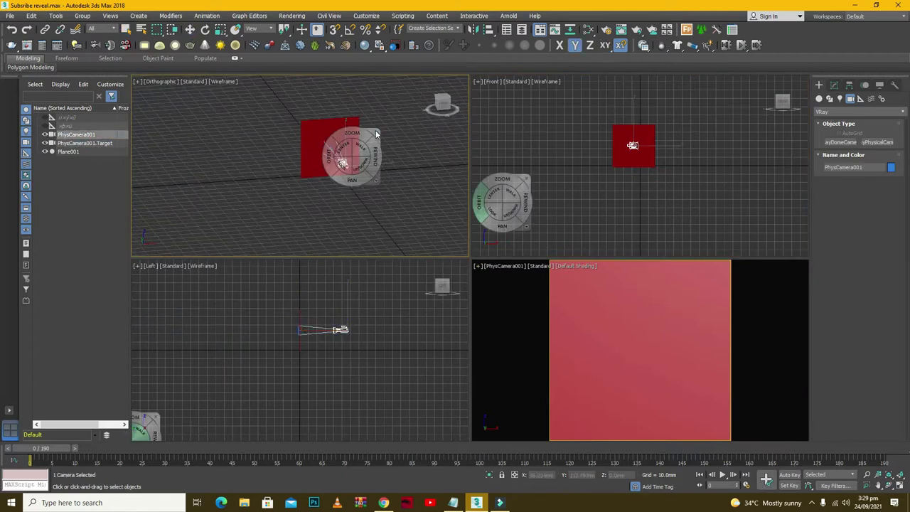
{"action": "key", "text": "w"}
{"action": "left_click", "coordinate": [341, 159]}
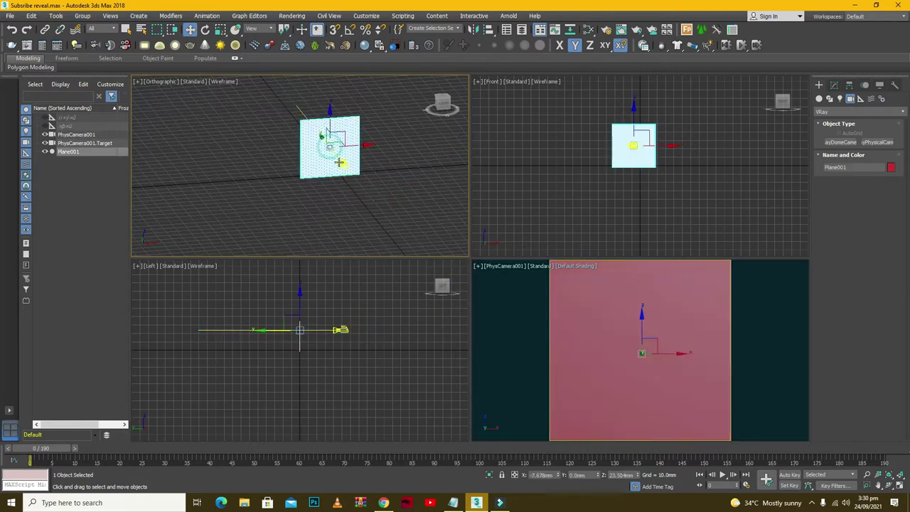
{"action": "left_click", "coordinate": [341, 163]}
{"action": "left_click_drag", "start_coordinate": [339, 340], "coordinate": [523, 327]}
{"action": "left_click", "coordinate": [315, 292]}
{"action": "left_click", "coordinate": [576, 250]}
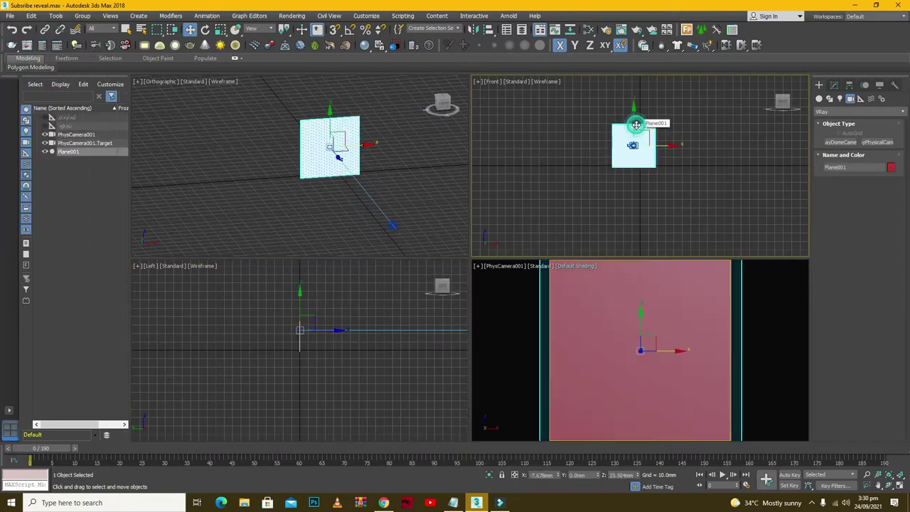
Draw a thin Box001 along the curtain's top edge, undoing a trial scale at frame 140
{"action": "left_click_drag", "start_coordinate": [545, 135], "coordinate": [667, 126]}
{"action": "left_click", "coordinate": [665, 131]}
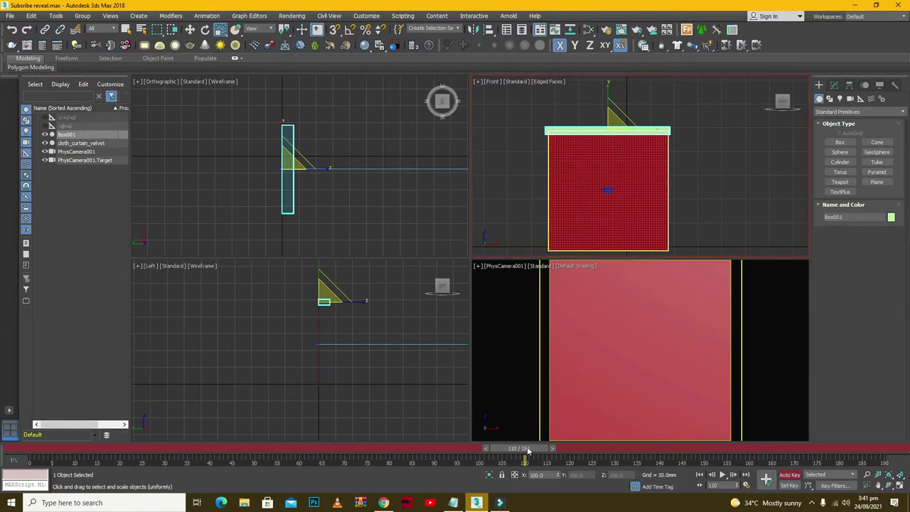
{"action": "left_click_drag", "start_coordinate": [527, 450], "coordinate": [50, 450]}
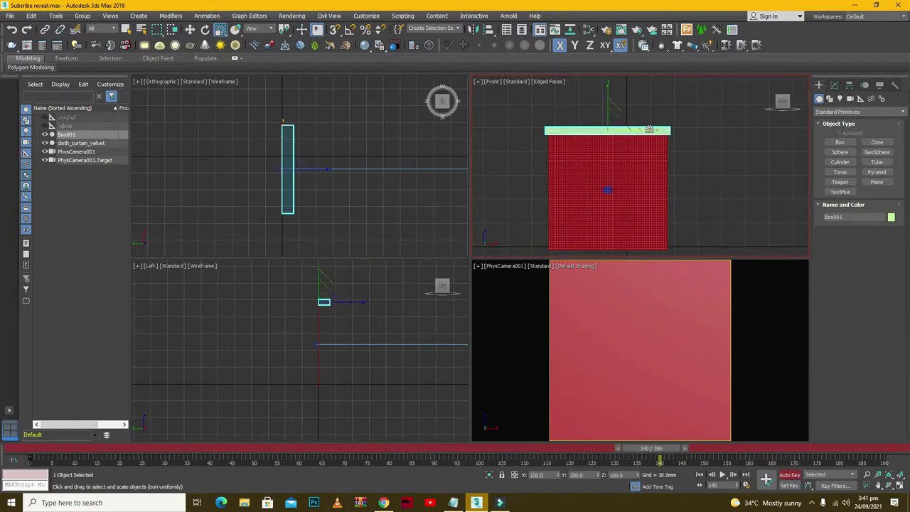
{"action": "key", "text": "ctrl+z"}
{"action": "key", "text": "r"}
{"action": "mouse_move", "coordinate": [652, 448]}
{"action": "left_mouse_down"}
{"action": "mouse_move", "coordinate": [463, 448]}
{"action": "mouse_move", "coordinate": [651, 448]}
{"action": "left_mouse_up"}
{"action": "left_click", "coordinate": [791, 475]}
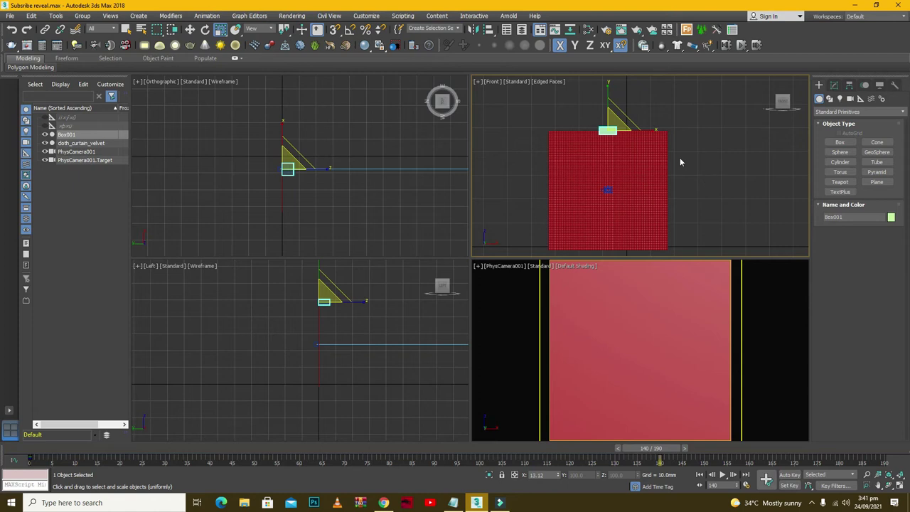
{"action": "left_click", "coordinate": [640, 340]}
{"action": "key", "text": "ctrl+z"}
Adjust the box's width and align it with the curtain's depth in the Left view
{"action": "right_click", "coordinate": [711, 104]}
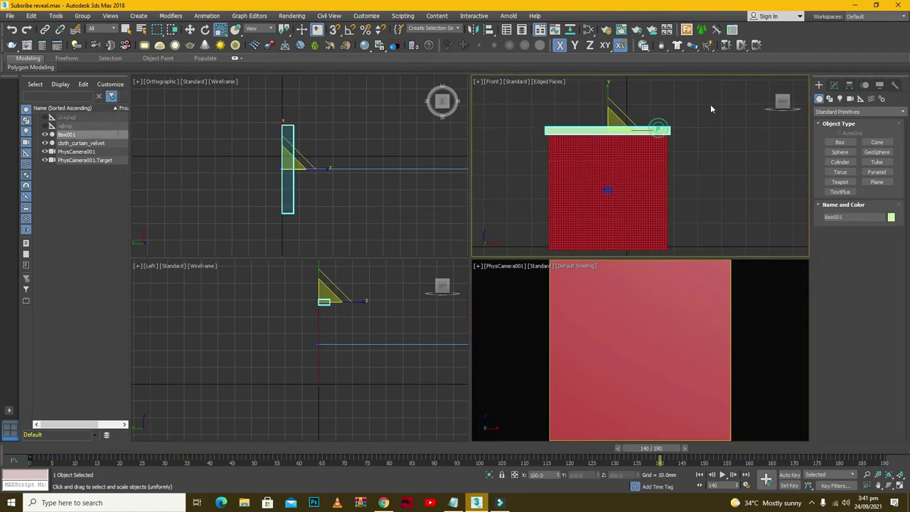
{"action": "left_click", "coordinate": [834, 85]}
{"action": "key", "text": "ctrl+z"}
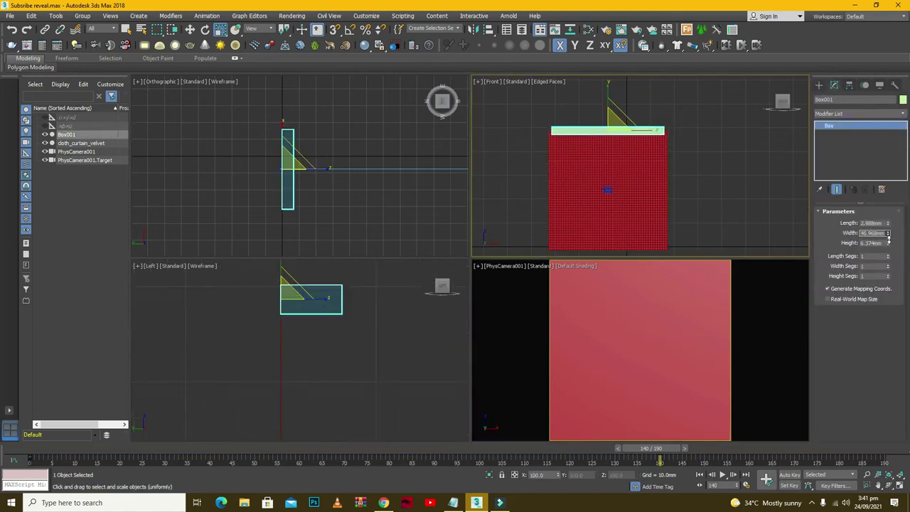
{"action": "key", "text": "w"}
{"action": "left_click", "coordinate": [296, 304]}
{"action": "left_click_drag", "start_coordinate": [322, 300], "coordinate": [309, 300]}
Move Box001's pivot to its right end and Auto Key a scale-down on X at frame 120
{"action": "right_click", "coordinate": [711, 178]}
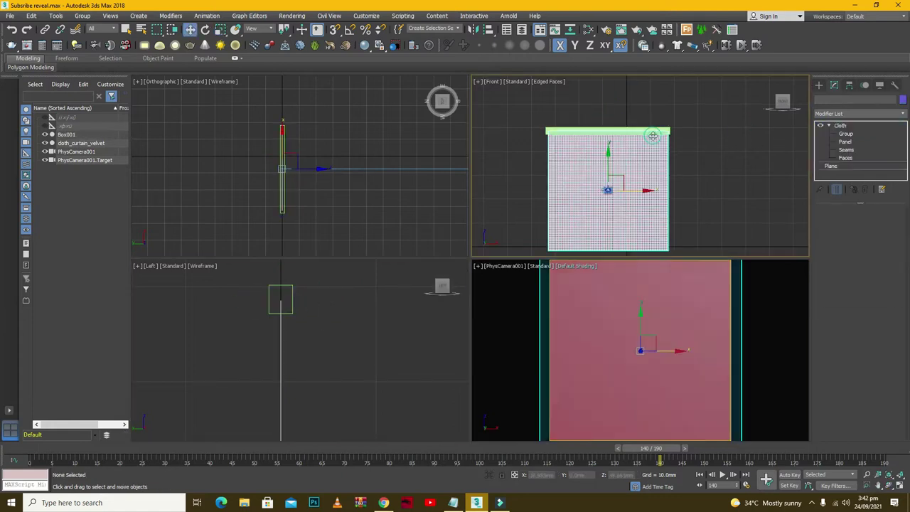
{"action": "left_click", "coordinate": [849, 84]}
{"action": "left_click", "coordinate": [859, 150]}
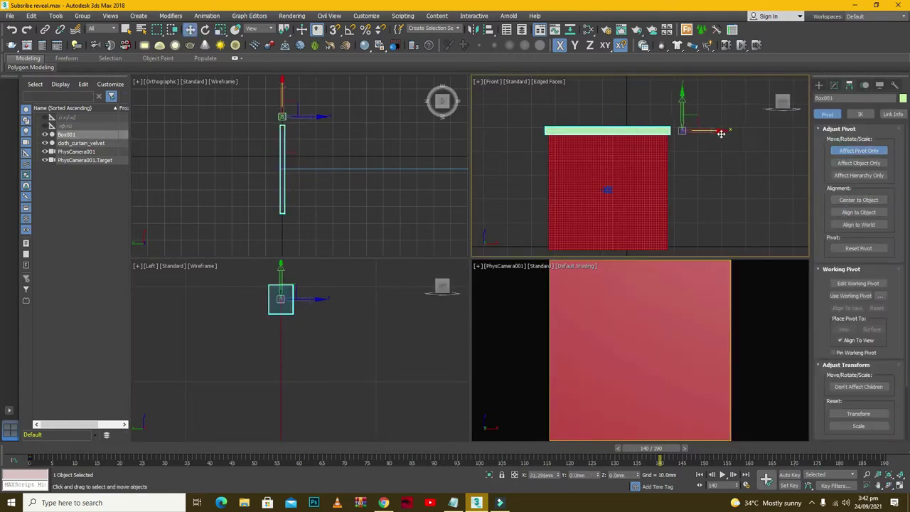
{"action": "key", "text": "r"}
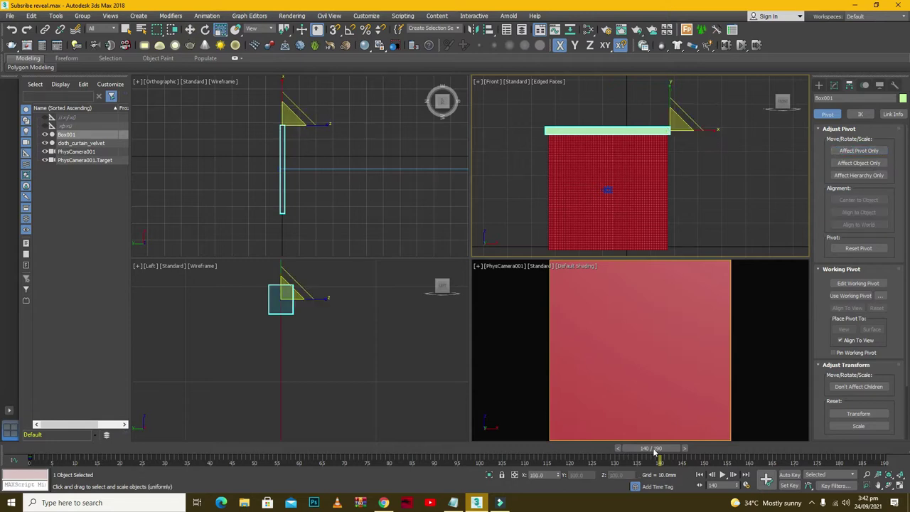
{"action": "key", "text": "n"}
{"action": "left_click_drag", "start_coordinate": [636, 225], "coordinate": [606, 166]}
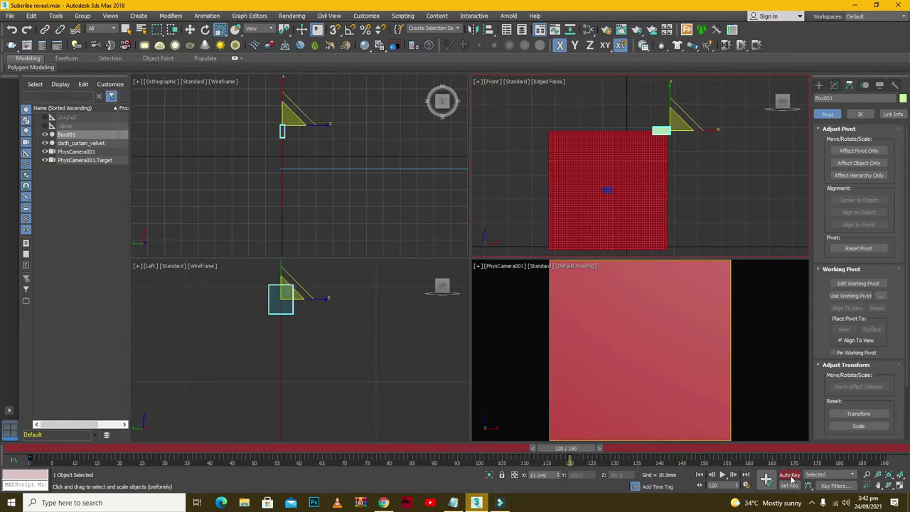
{"action": "left_click_drag", "start_coordinate": [569, 448], "coordinate": [30, 448]}
Link the velvet curtain to the thin box and preview it at frame 111
{"action": "left_click", "coordinate": [617, 169]}
{"action": "left_click", "coordinate": [44, 30]}
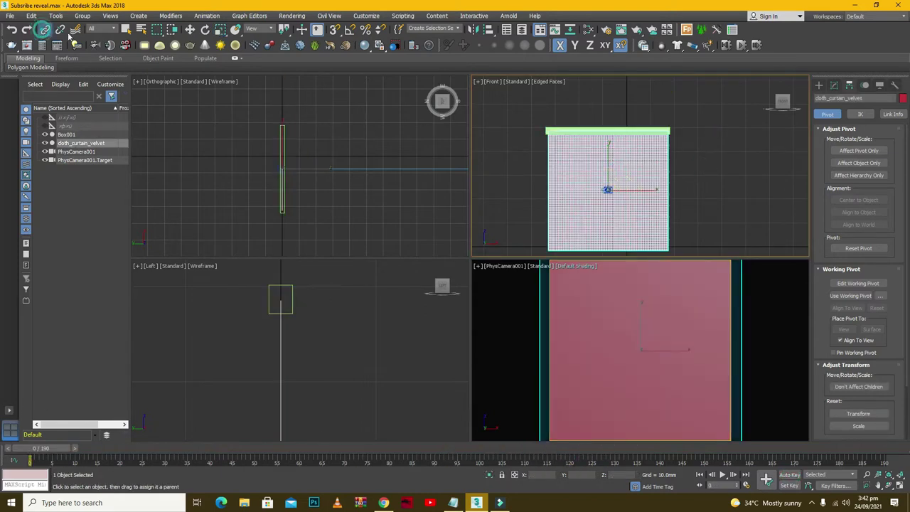
{"action": "left_click", "coordinate": [627, 120]}
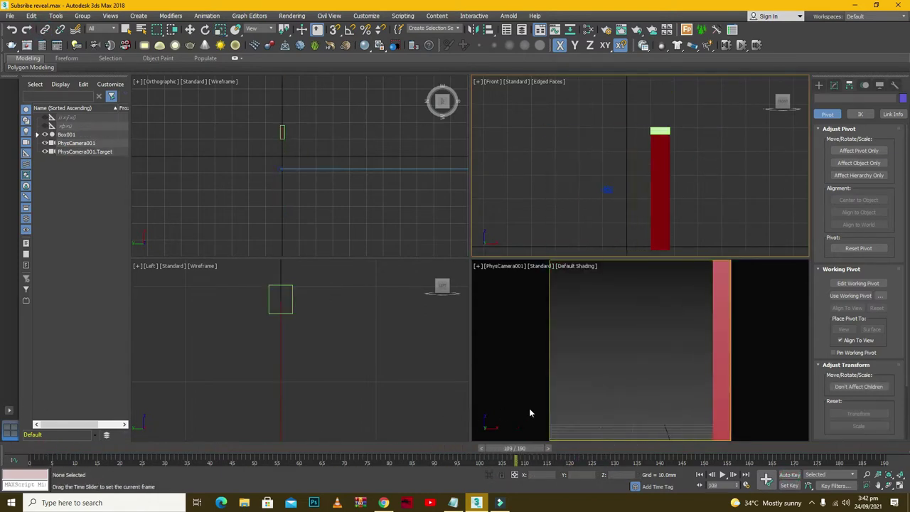
{"action": "left_click_drag", "start_coordinate": [84, 448], "coordinate": [524, 448]}
With Auto Key, record a first small push of Box001 to the right at a later frame
{"action": "key", "text": "w"}
{"action": "left_click", "coordinate": [662, 132]}
{"action": "key", "text": "n"}
{"action": "left_click_drag", "start_coordinate": [584, 448], "coordinate": [598, 448]}
{"action": "left_click", "coordinate": [703, 449]}
{"action": "left_click_drag", "start_coordinate": [698, 131], "coordinate": [713, 129]}
{"action": "key", "text": "n"}
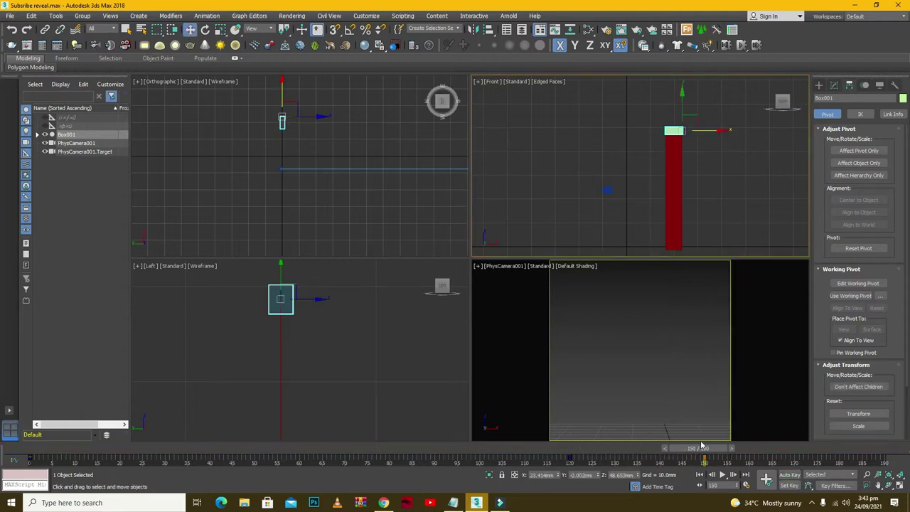
Re-key Box001 sliding right along X by frame 150, then rewind to frame 0
{"action": "key", "text": "ctrl+z"}
{"action": "key", "text": "n"}
{"action": "mouse_move", "coordinate": [703, 448]}
{"action": "left_mouse_down"}
{"action": "mouse_move", "coordinate": [571, 449]}
{"action": "mouse_move", "coordinate": [669, 449]}
{"action": "left_mouse_up"}
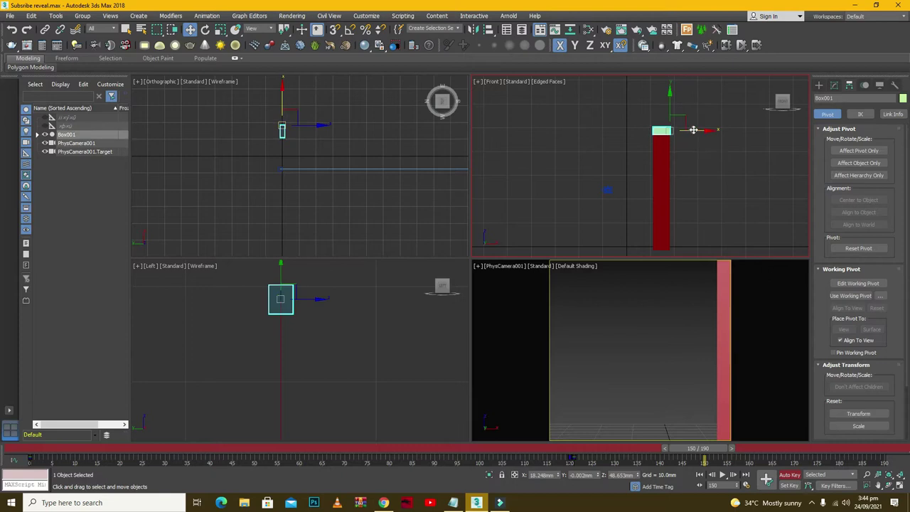
{"action": "left_click_drag", "start_coordinate": [693, 130], "coordinate": [703, 130]}
{"action": "left_click", "coordinate": [791, 475]}
{"action": "left_click_drag", "start_coordinate": [701, 449], "coordinate": [29, 449]}
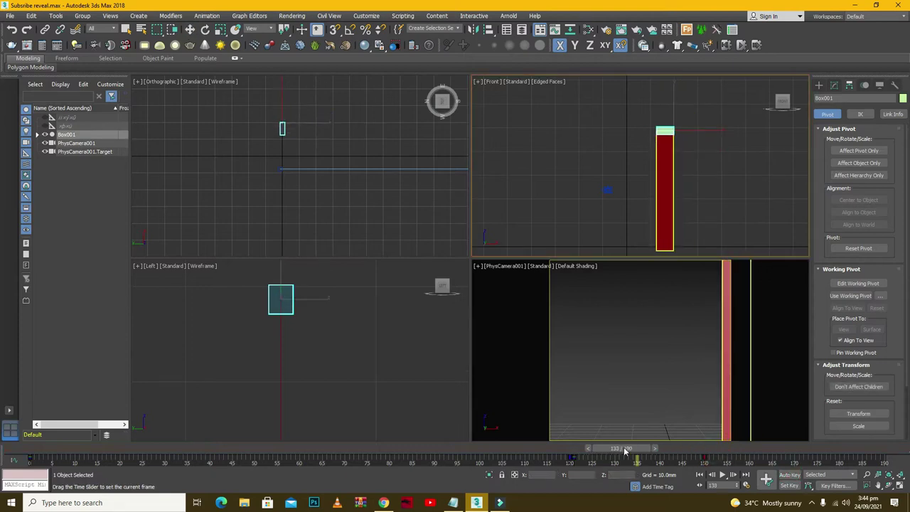
Select cloth_curtain_velvet and review its Cloth Object Properties
{"action": "left_click", "coordinate": [608, 206]}
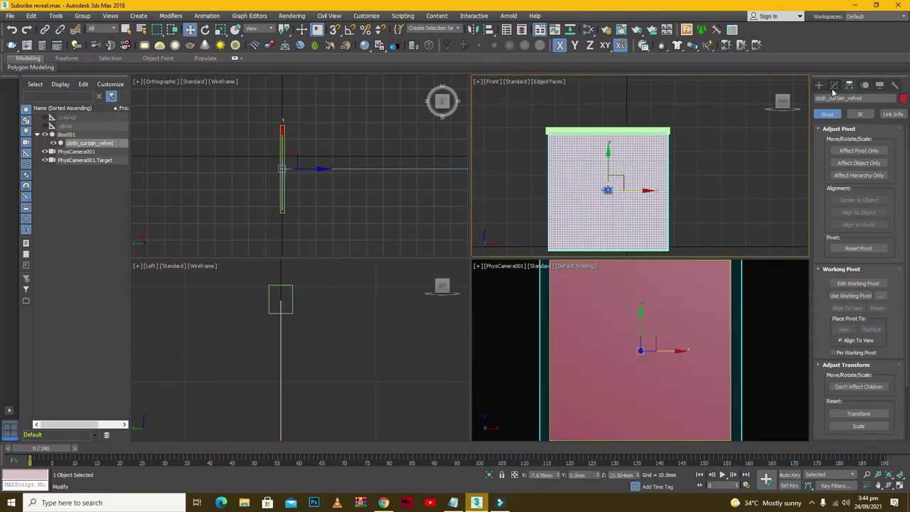
{"action": "left_click", "coordinate": [834, 85]}
{"action": "left_click", "coordinate": [350, 134]}
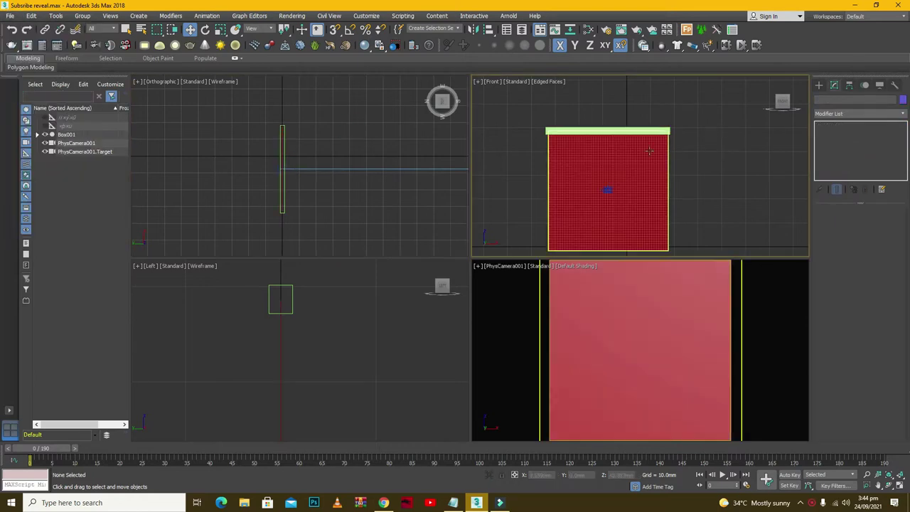
{"action": "left_click", "coordinate": [283, 171]}
{"action": "left_click", "coordinate": [608, 207]}
{"action": "left_click", "coordinate": [857, 226]}
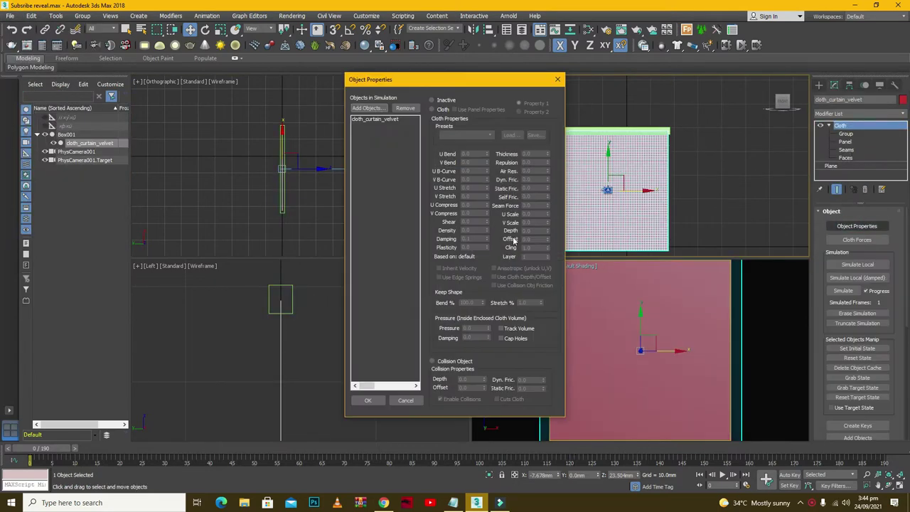
{"action": "left_click", "coordinate": [390, 122]}
{"action": "left_click", "coordinate": [368, 400]}
Check the Simulation Parameters and start the cloth simulation
{"action": "scroll", "coordinate": [843, 341], "scroll_direction": "down", "scroll_amount": 4}
{"action": "scroll", "coordinate": [843, 342], "scroll_direction": "down", "scroll_amount": 1}
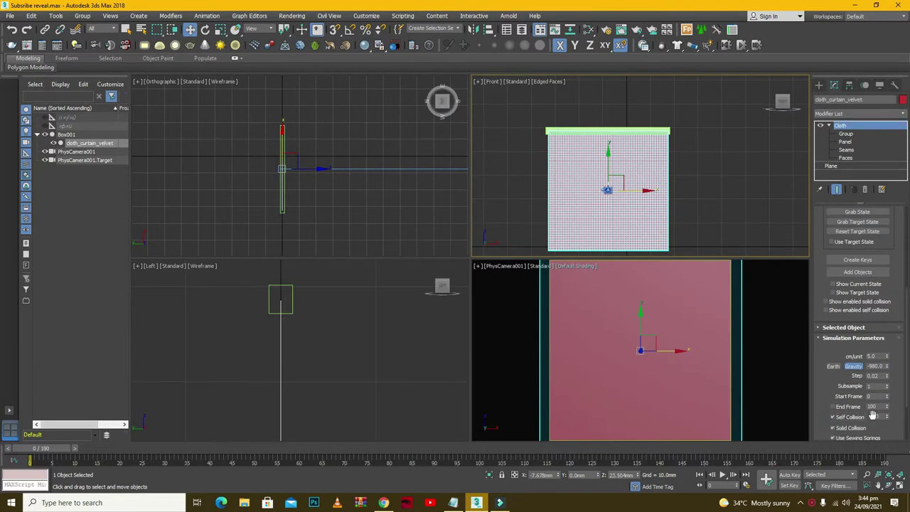
{"action": "scroll", "coordinate": [857, 299], "scroll_direction": "up", "scroll_amount": 5}
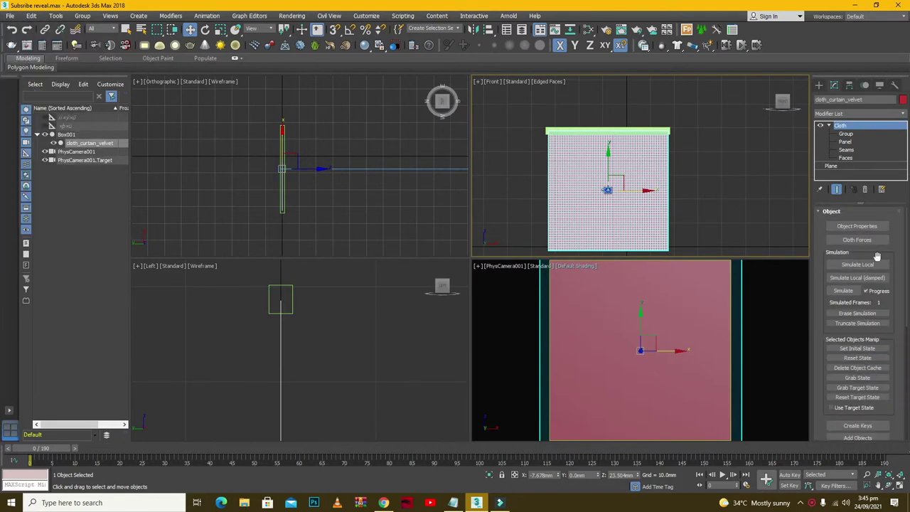
{"action": "left_click", "coordinate": [843, 291]}
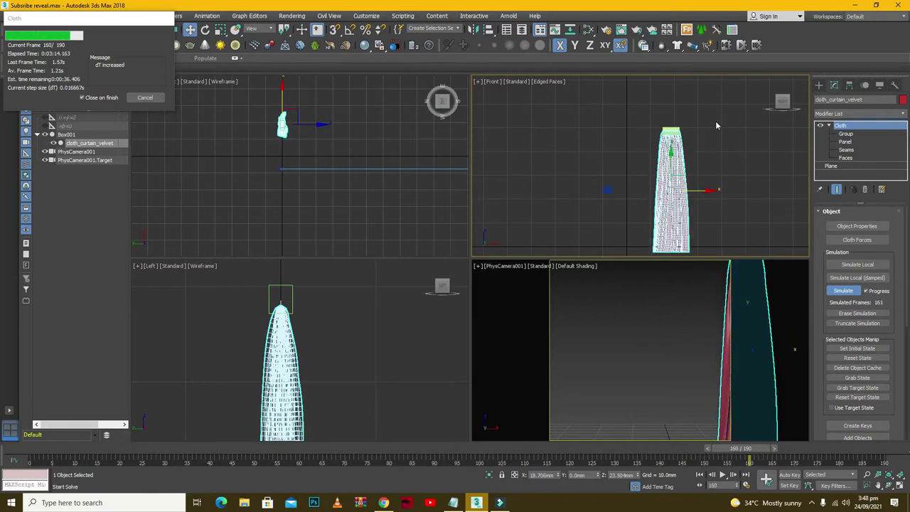
Stop the simulation, widen Box001 along X, and erase the curtain's cloth simulation
{"action": "key", "text": "Escape"}
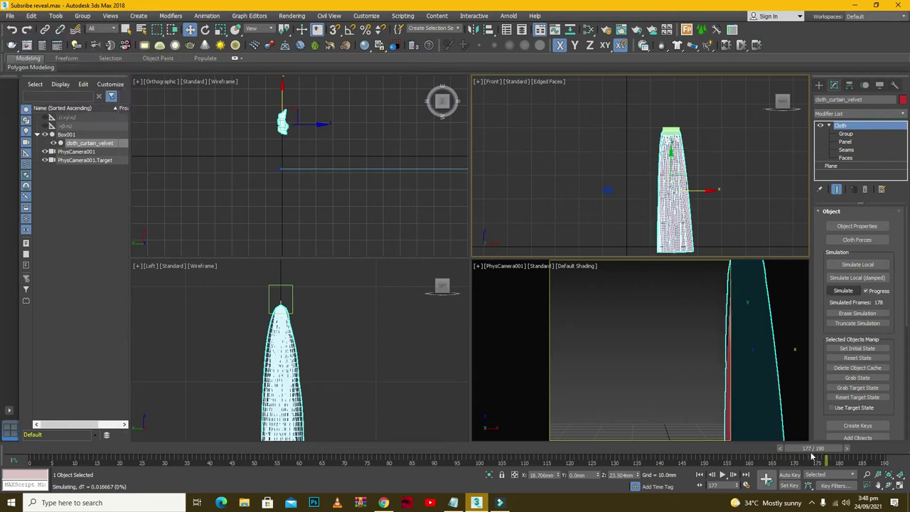
{"action": "mouse_move", "coordinate": [761, 448]}
{"action": "left_mouse_down"}
{"action": "mouse_move", "coordinate": [582, 446]}
{"action": "mouse_move", "coordinate": [187, 402]}
{"action": "mouse_move", "coordinate": [438, 408]}
{"action": "left_mouse_up"}
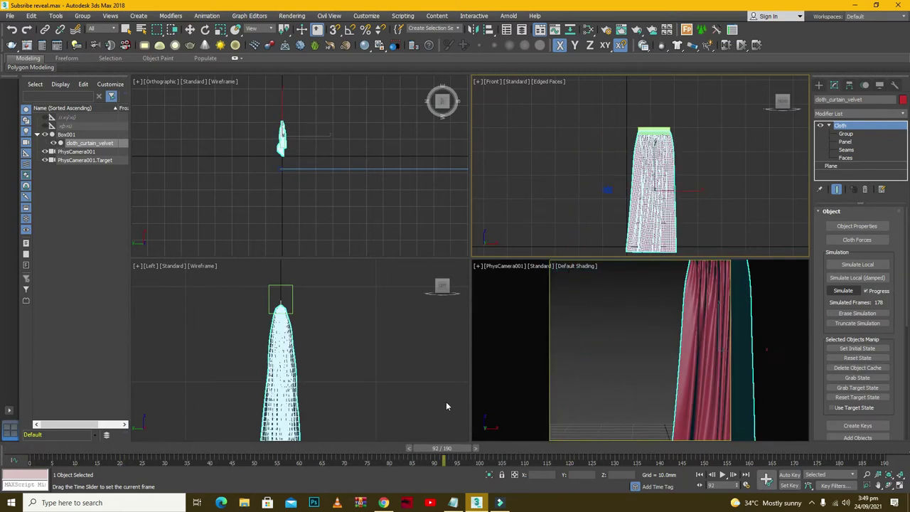
{"action": "key", "text": "w"}
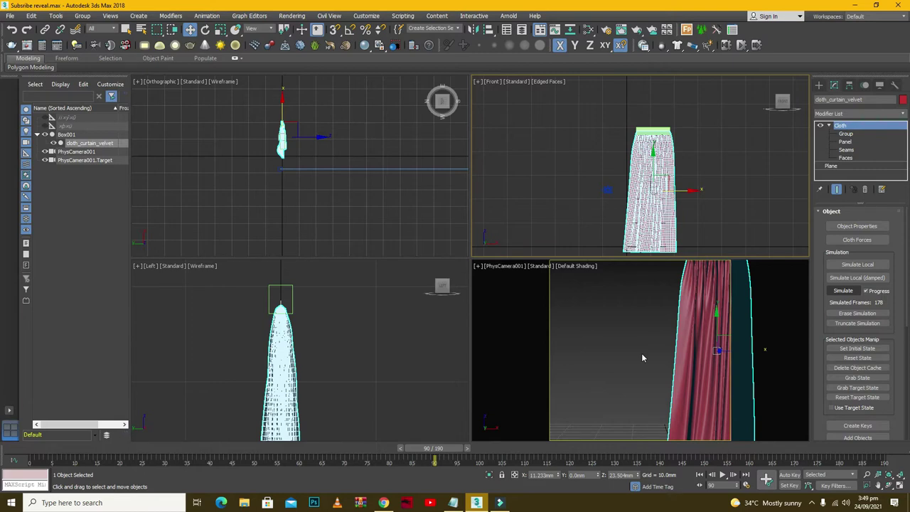
{"action": "mouse_move", "coordinate": [433, 448]}
{"action": "left_mouse_down"}
{"action": "mouse_move", "coordinate": [435, 425]}
{"action": "mouse_move", "coordinate": [461, 415]}
{"action": "mouse_move", "coordinate": [431, 411]}
{"action": "mouse_move", "coordinate": [484, 418]}
{"action": "mouse_move", "coordinate": [426, 409]}
{"action": "left_mouse_up"}
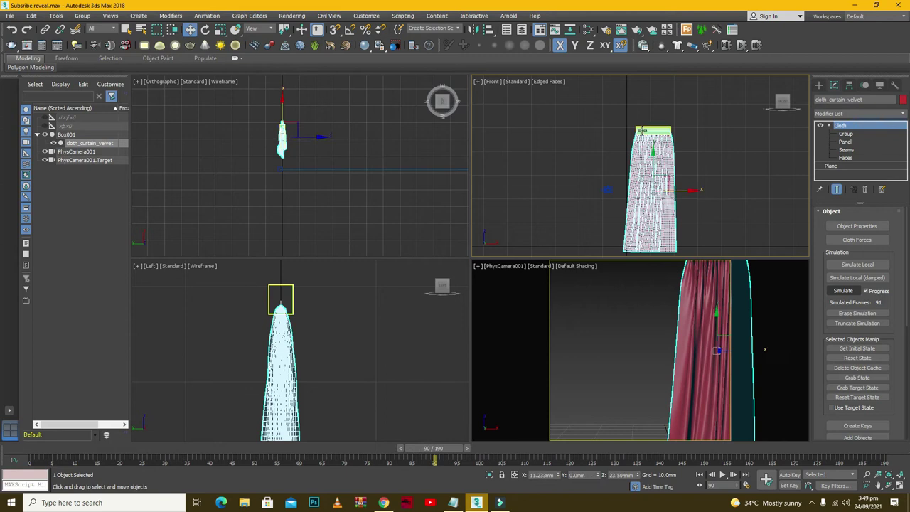
{"action": "key", "text": "Page_Up"}
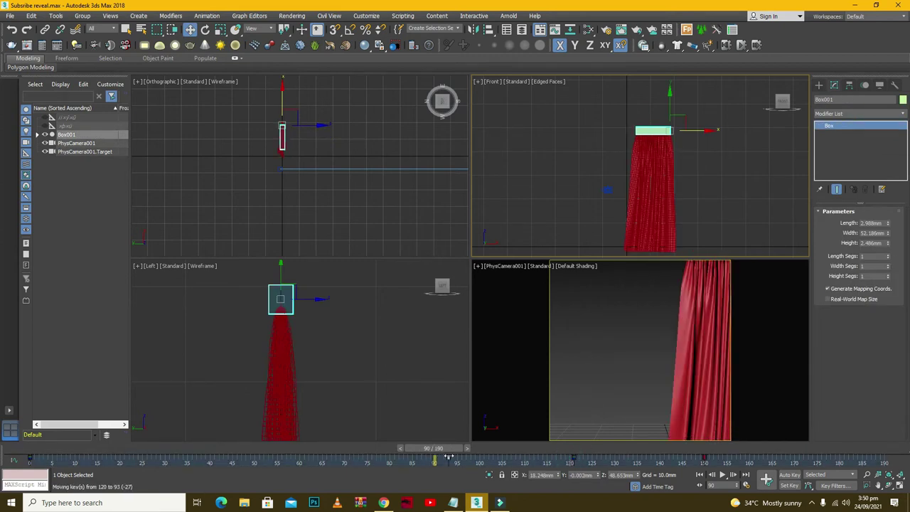
{"action": "key", "text": "r"}
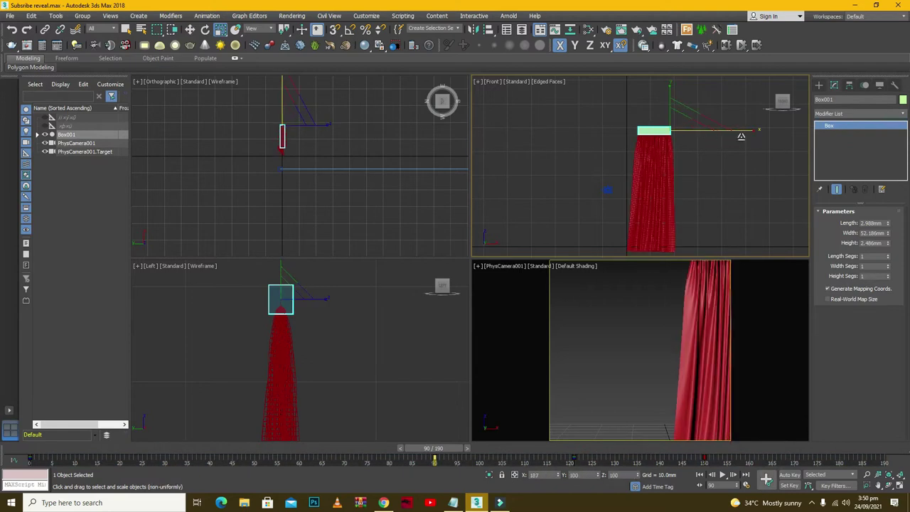
{"action": "left_click_drag", "start_coordinate": [741, 136], "coordinate": [750, 136]}
{"action": "left_click_drag", "start_coordinate": [412, 449], "coordinate": [219, 430]}
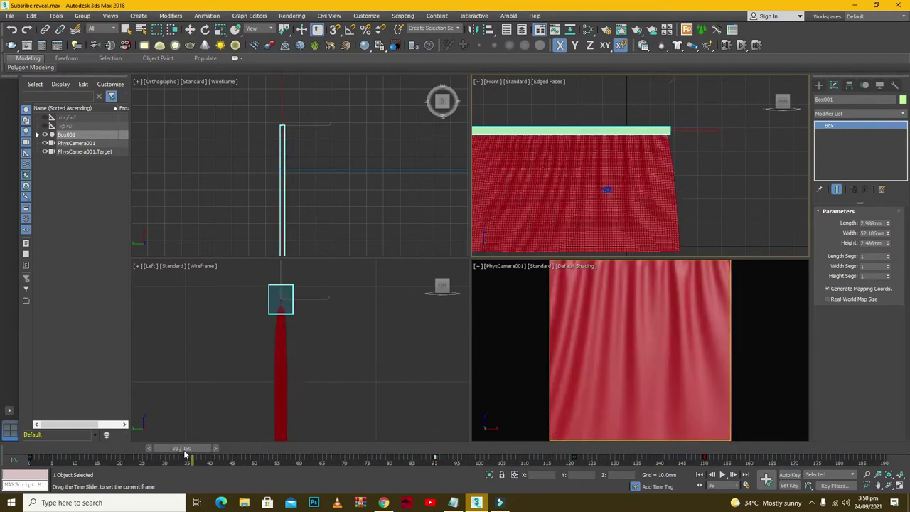
{"action": "key", "text": "slash"}
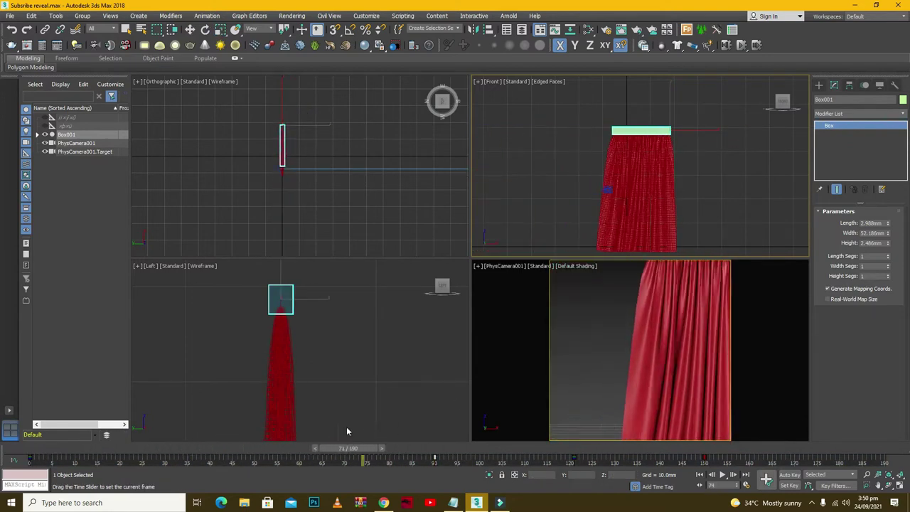
{"action": "key", "text": "Page_Down"}
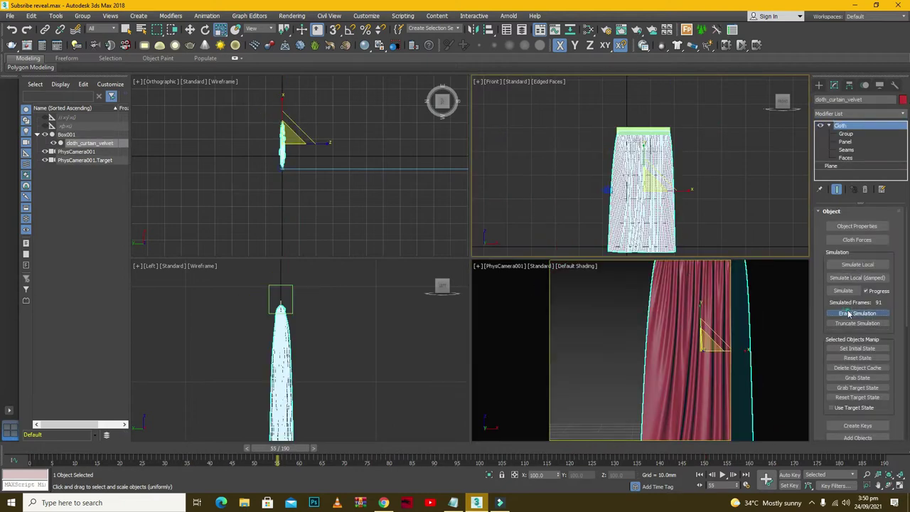
{"action": "left_click", "coordinate": [849, 313]}
{"action": "key", "text": "Page_Up"}
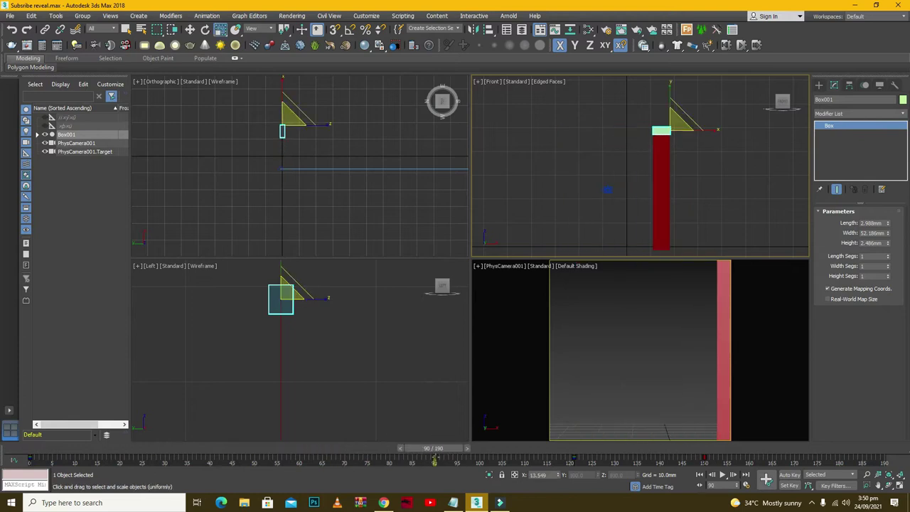
With Auto Key, scale Box001 wider at frame 88–90
{"action": "key", "text": "n"}
{"action": "mouse_move", "coordinate": [442, 449]}
{"action": "left_mouse_down"}
{"action": "mouse_move", "coordinate": [433, 449]}
{"action": "mouse_move", "coordinate": [443, 449]}
{"action": "left_mouse_up"}
{"action": "key", "text": "r"}
{"action": "left_click_drag", "start_coordinate": [704, 130], "coordinate": [769, 122]}
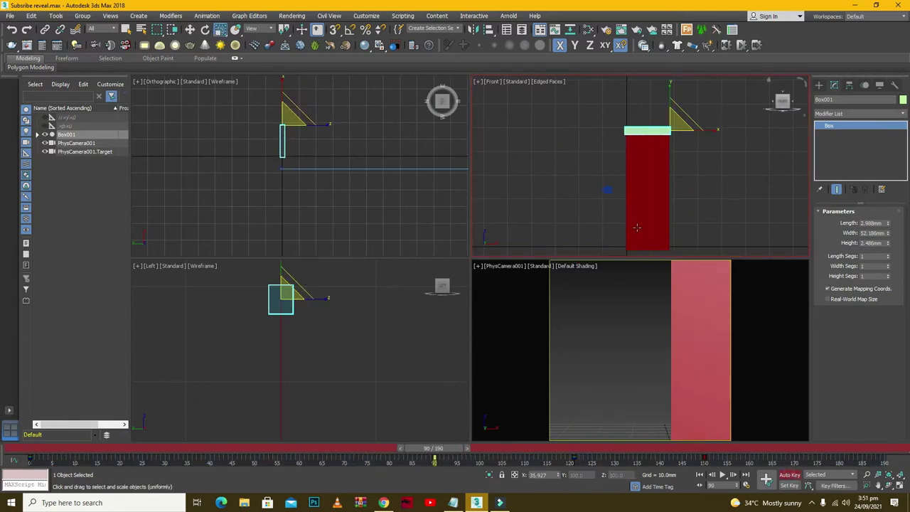
{"action": "left_click", "coordinate": [779, 474]}
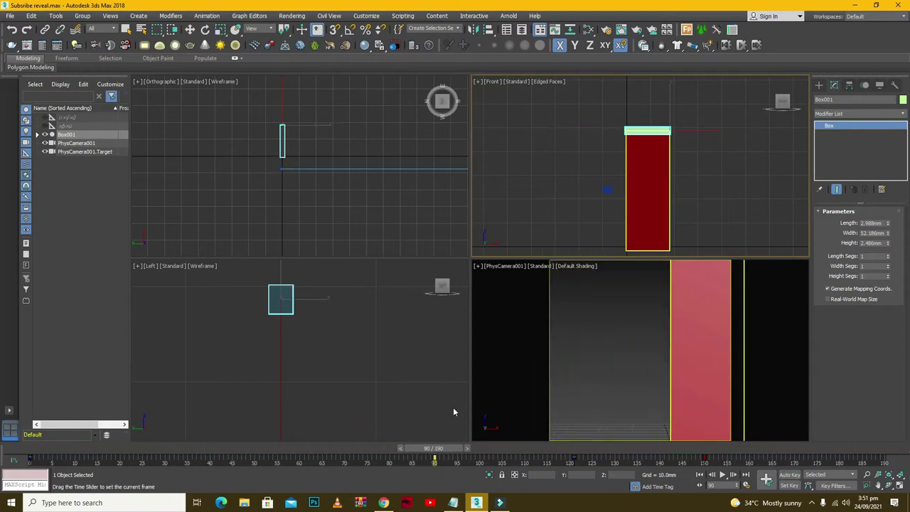
{"action": "left_click_drag", "start_coordinate": [435, 456], "coordinate": [438, 457]}
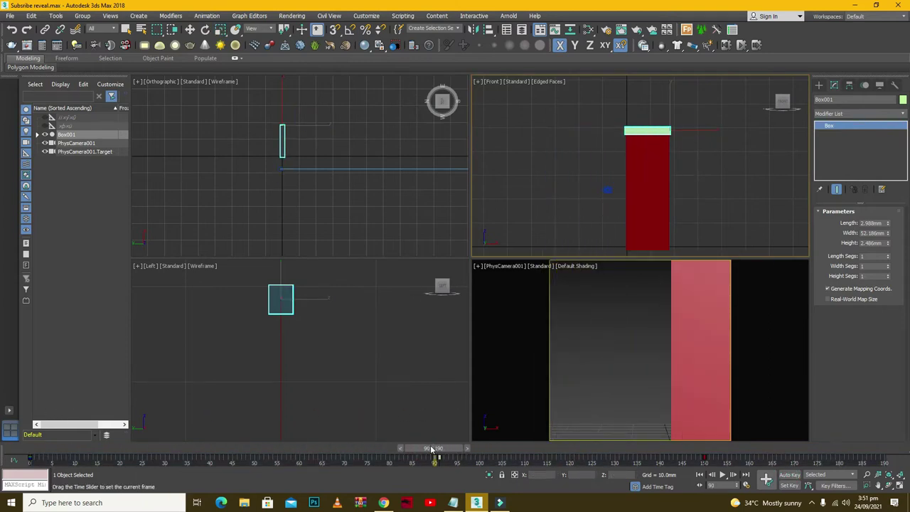
Auto Key Box001 shifting right at frame 134, then review and clear the selection at frame 0
{"action": "left_click", "coordinate": [789, 474]}
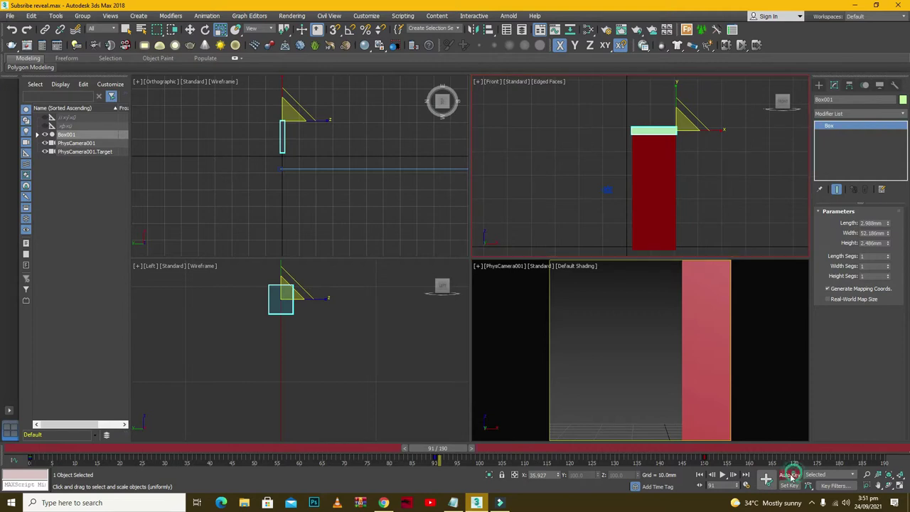
{"action": "mouse_move", "coordinate": [448, 449]}
{"action": "left_mouse_down"}
{"action": "mouse_move", "coordinate": [643, 457]}
{"action": "mouse_move", "coordinate": [819, 449]}
{"action": "left_mouse_up"}
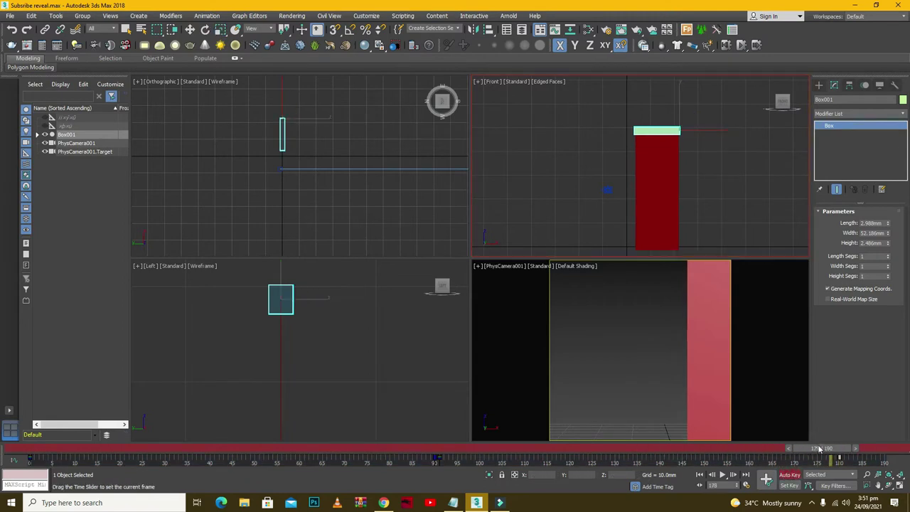
{"action": "key", "text": "w"}
{"action": "left_click_drag", "start_coordinate": [711, 132], "coordinate": [738, 132]}
{"action": "key", "text": "n"}
{"action": "mouse_move", "coordinate": [840, 449]}
{"action": "left_mouse_down"}
{"action": "mouse_move", "coordinate": [492, 449]}
{"action": "mouse_move", "coordinate": [43, 426]}
{"action": "left_mouse_up"}
{"action": "left_click", "coordinate": [71, 285]}
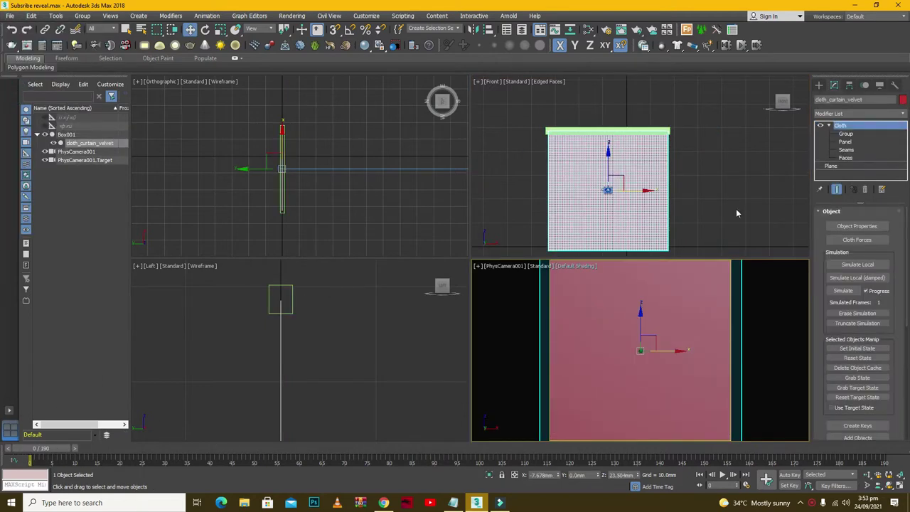
Re-run the curtain's cloth simulation, cancel it near frame 181, and scrub to review the slide-out
{"action": "left_click", "coordinate": [843, 291]}
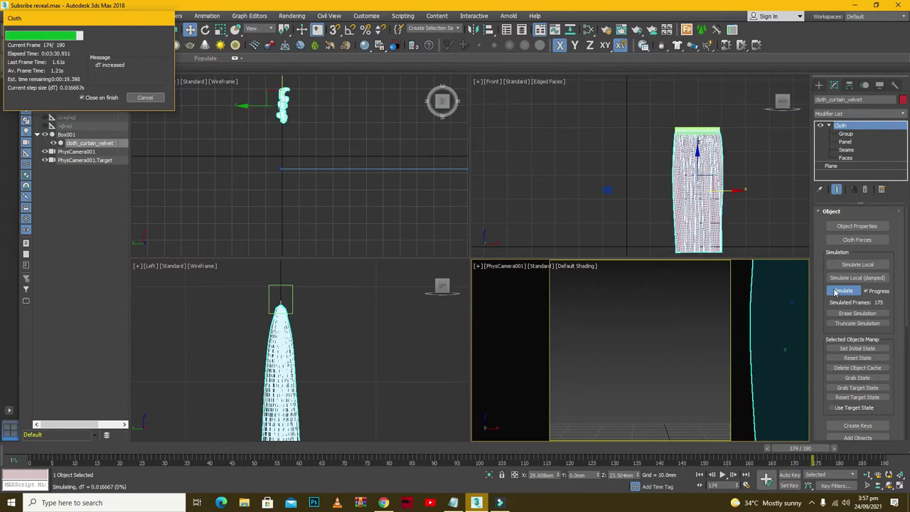
{"action": "left_click", "coordinate": [143, 99]}
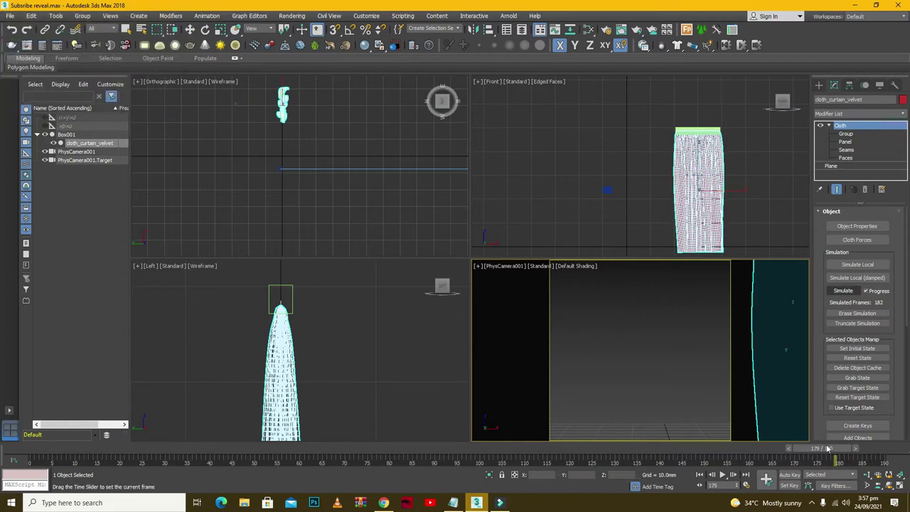
{"action": "mouse_move", "coordinate": [825, 447]}
{"action": "left_mouse_down"}
{"action": "mouse_move", "coordinate": [596, 439]}
{"action": "mouse_move", "coordinate": [737, 433]}
{"action": "left_mouse_up"}
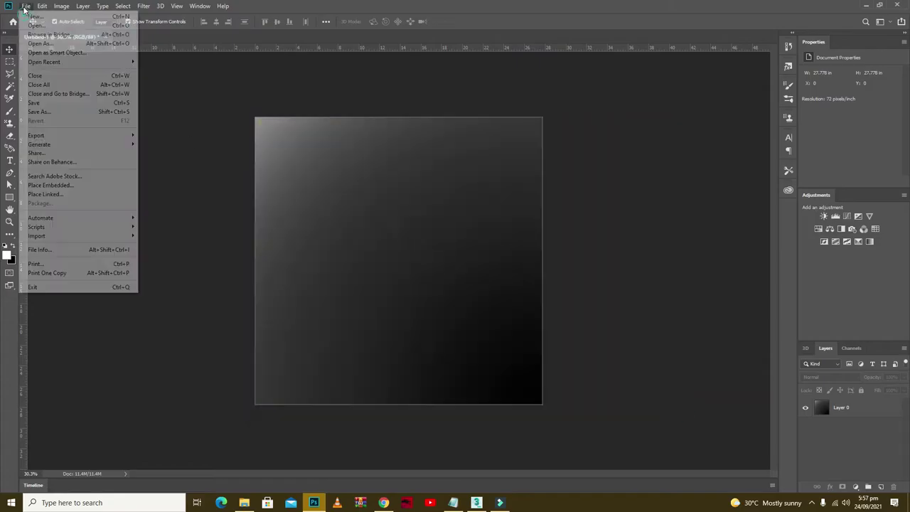
Save the gradient image as a Progressive JPEG at Quality 12 (Maximum) in Curtain_reveal_project
{"action": "left_click", "coordinate": [39, 112]}
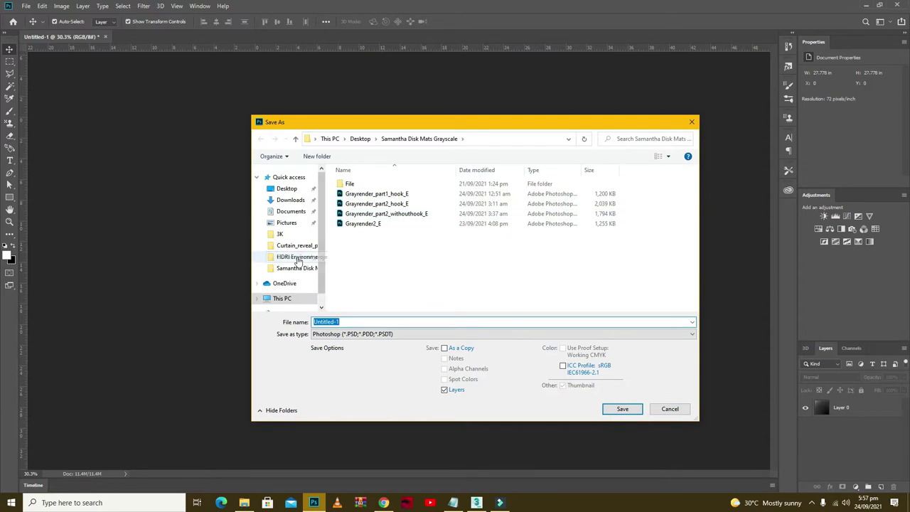
{"action": "left_click", "coordinate": [350, 334]}
{"action": "left_click", "coordinate": [356, 402]}
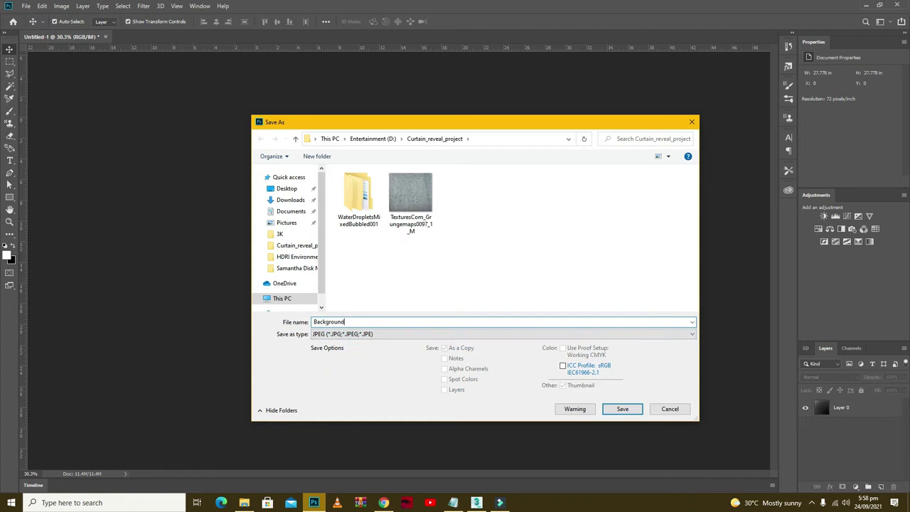
{"action": "left_click", "coordinate": [622, 409]}
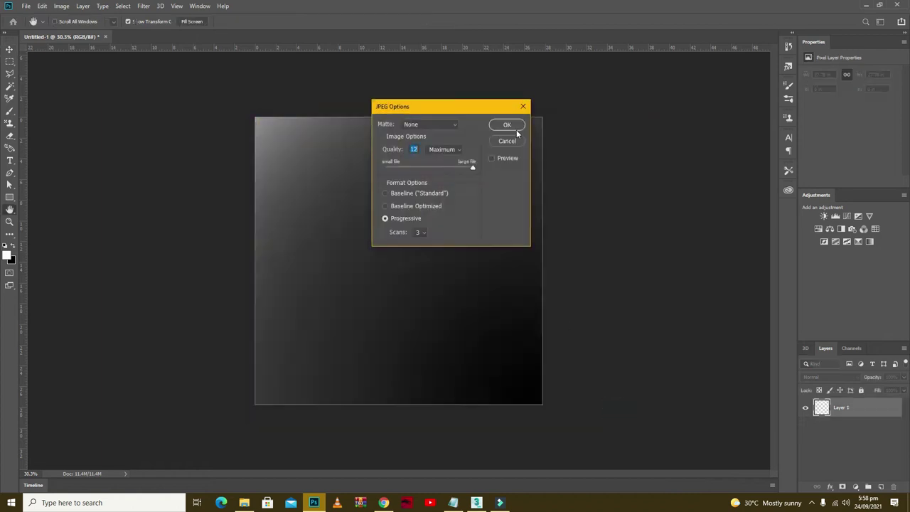
Switch to the Front view and draw a plane across the box
{"action": "scroll", "coordinate": [376, 206], "scroll_direction": "down", "scroll_amount": 2}
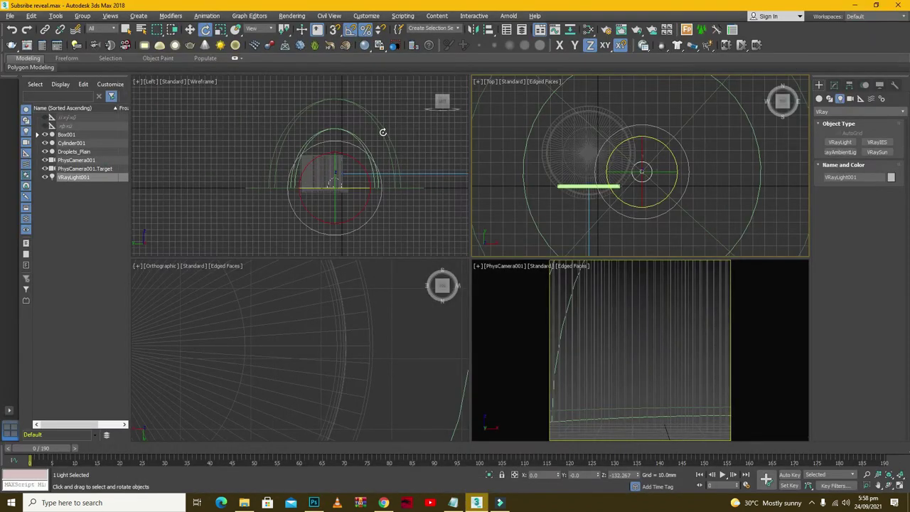
{"action": "left_click", "coordinate": [386, 124]}
{"action": "middle_click_drag", "start_coordinate": [401, 335], "coordinate": [321, 345], "text": "alt"}
{"action": "key", "text": "f"}
{"action": "left_click", "coordinate": [819, 98]}
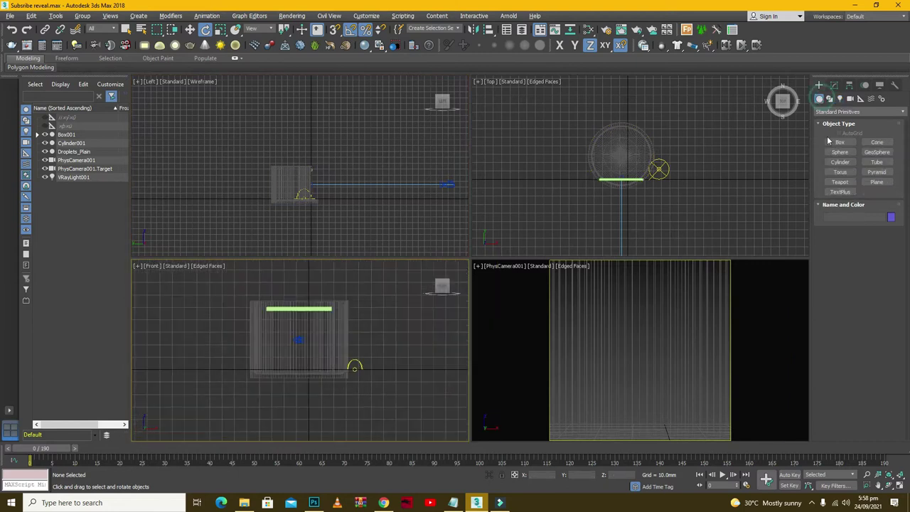
{"action": "left_click", "coordinate": [876, 182]}
{"action": "left_click_drag", "start_coordinate": [233, 285], "coordinate": [333, 369]}
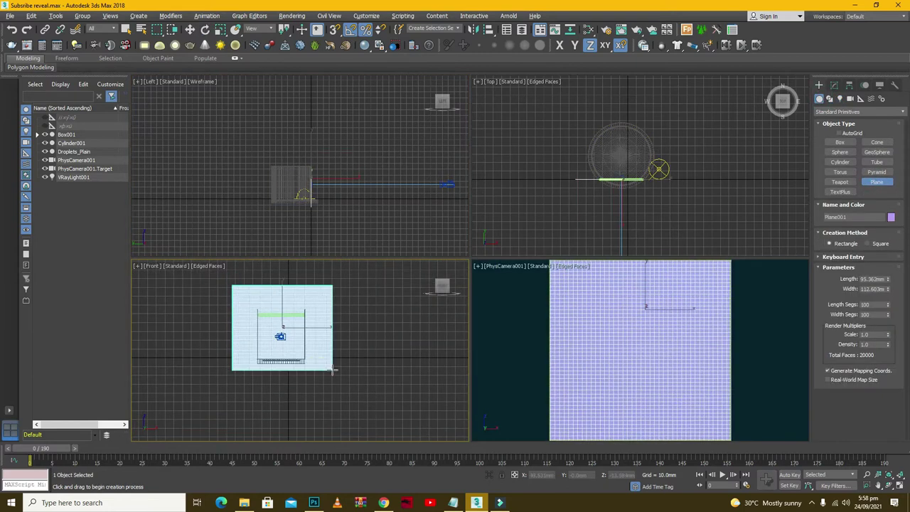
Scale the plane to 80 mm and move it up slightly
{"action": "key", "text": "e"}
{"action": "scroll", "coordinate": [251, 330], "scroll_direction": "up", "scroll_amount": 2}
{"action": "key", "text": "r"}
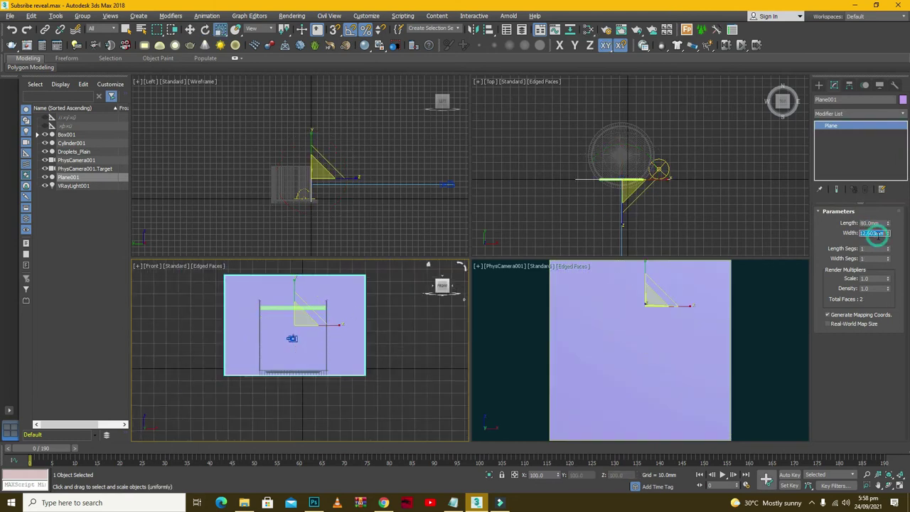
{"action": "type", "text": "80"}
{"action": "key", "text": "Return"}
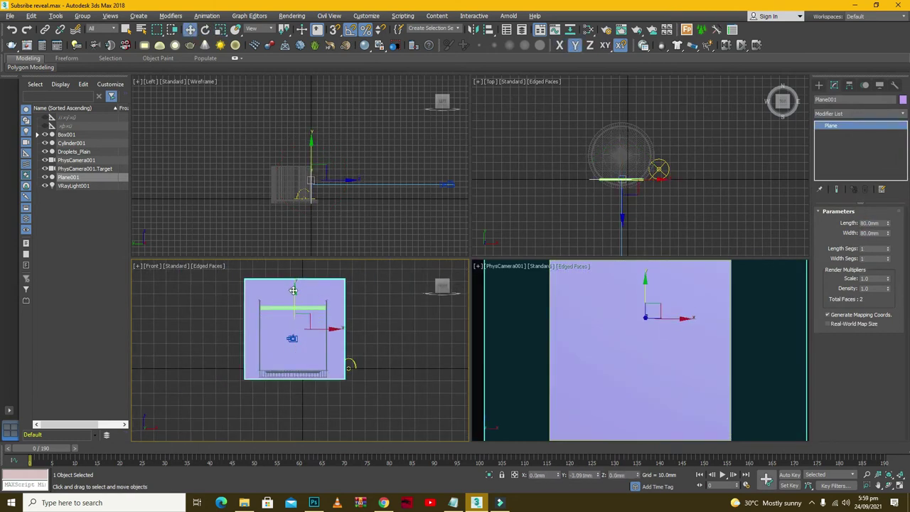
{"action": "left_click_drag", "start_coordinate": [305, 313], "coordinate": [289, 294]}
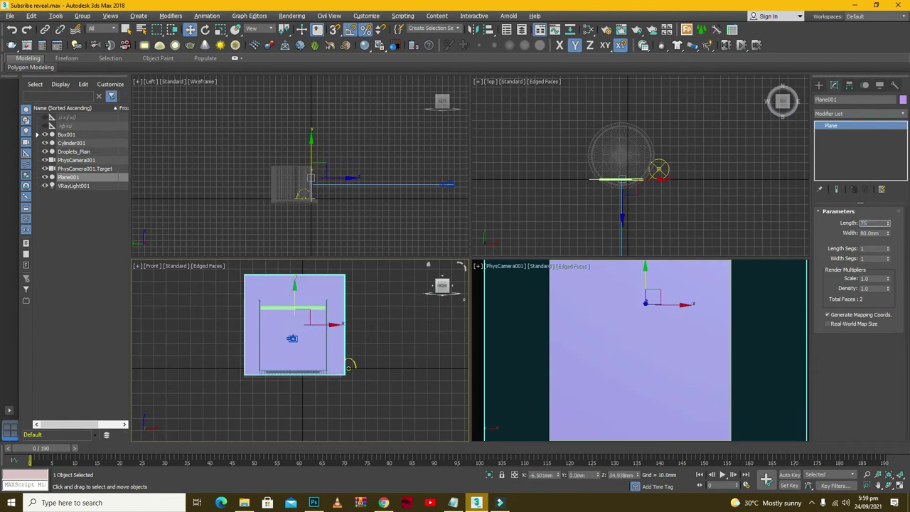
Resize the plane to 65 × 65 mm, nudge it left, and start a render preview
{"action": "type", "text": "5"}
{"action": "key", "text": "Return"}
{"action": "left_click_drag", "start_coordinate": [326, 325], "coordinate": [318, 325]}
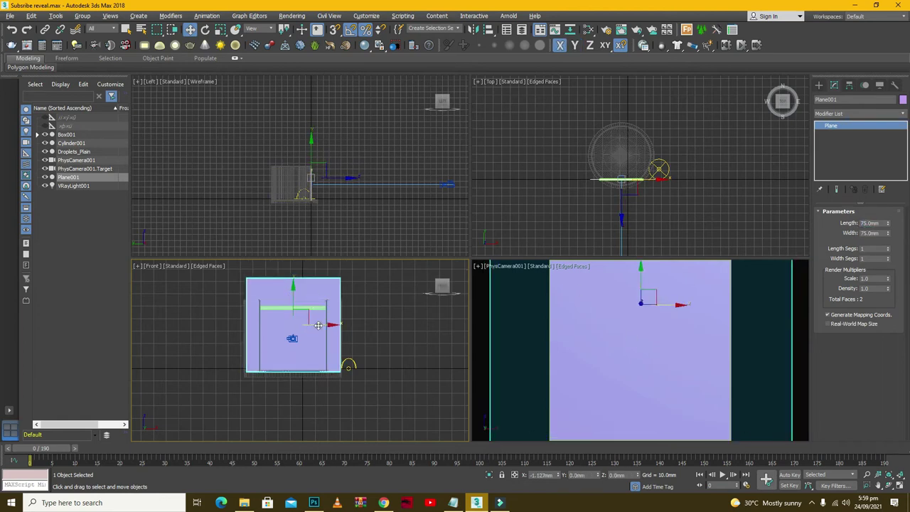
{"action": "key", "text": "Tab"}
{"action": "type", "text": "65"}
{"action": "key", "text": "Return"}
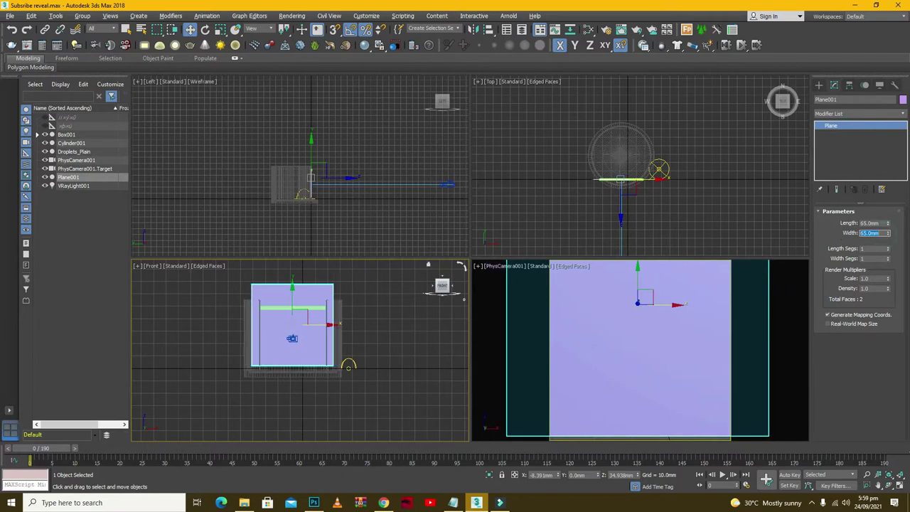
{"action": "key", "text": "shift+q"}
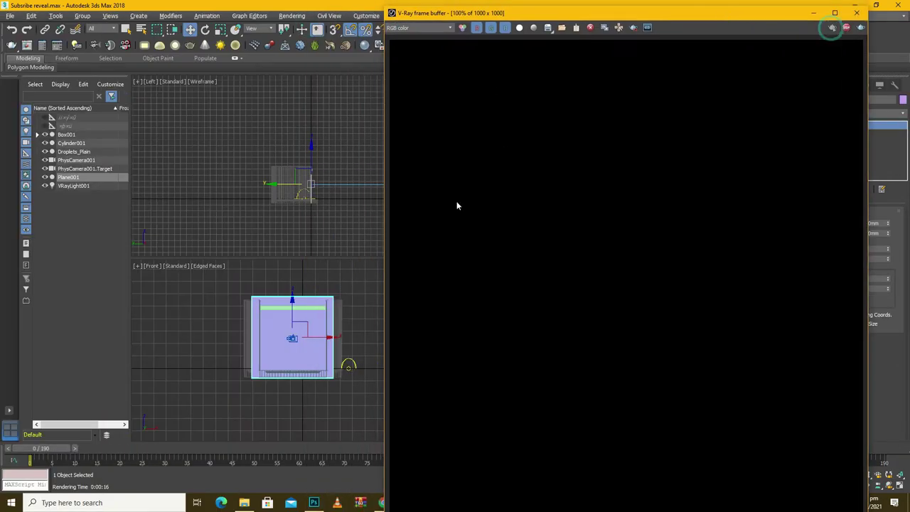
Nudge the backdrop plane back in the side view and create a new VRayMtl, Material #7
{"action": "left_click", "coordinate": [298, 187]}
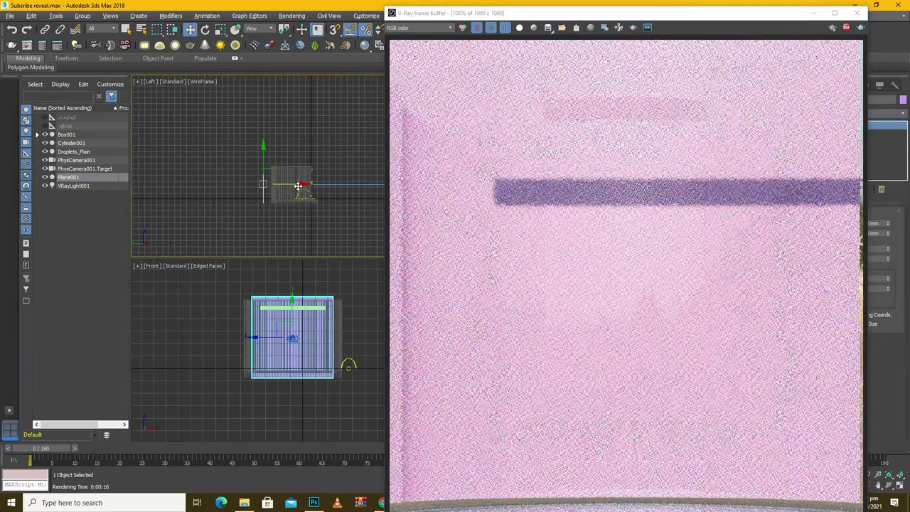
{"action": "mouse_move", "coordinate": [298, 186]}
{"action": "left_mouse_down"}
{"action": "mouse_move", "coordinate": [260, 192]}
{"action": "mouse_move", "coordinate": [300, 189]}
{"action": "left_mouse_up"}
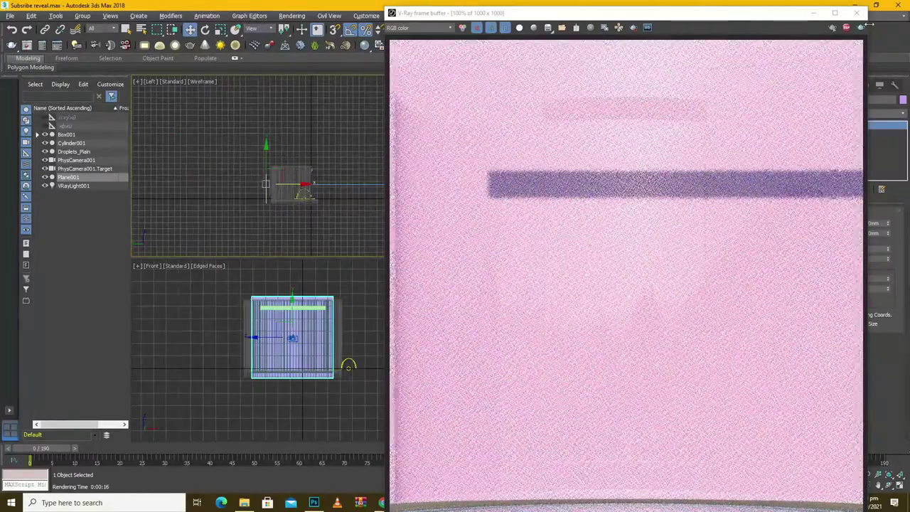
{"action": "key", "text": "m"}
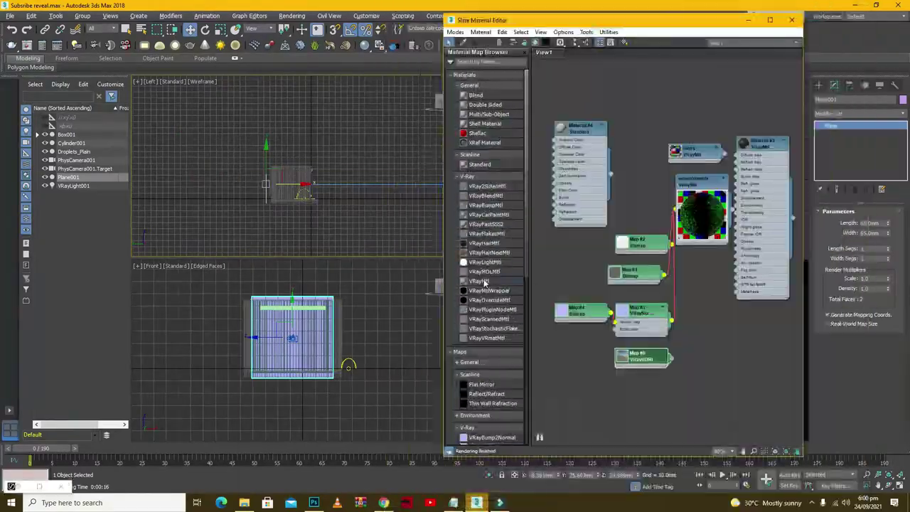
{"action": "mouse_move", "coordinate": [483, 282]}
{"action": "left_mouse_down"}
{"action": "mouse_move", "coordinate": [748, 181]}
{"action": "mouse_move", "coordinate": [711, 189]}
{"action": "left_mouse_up"}
Wire a Bitmap into Material #7 and close the render preview
{"action": "left_click", "coordinate": [740, 214]}
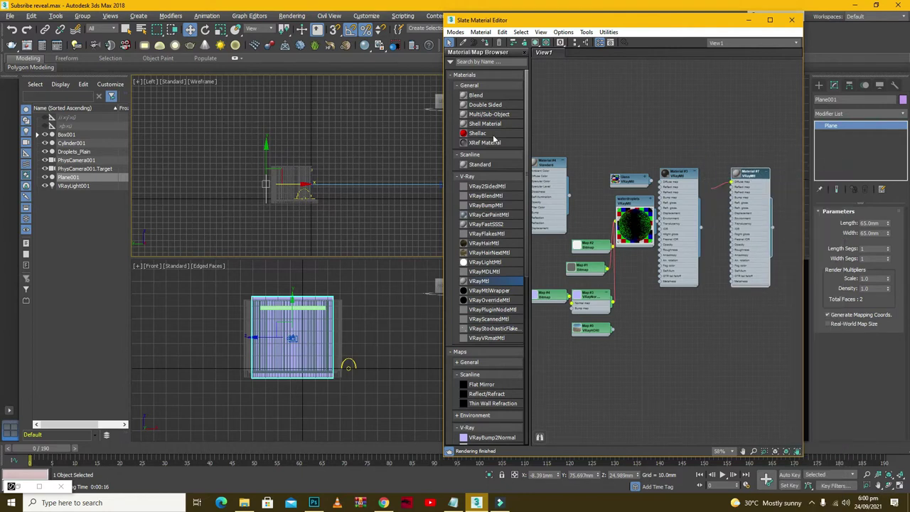
{"action": "left_click", "coordinate": [202, 49]}
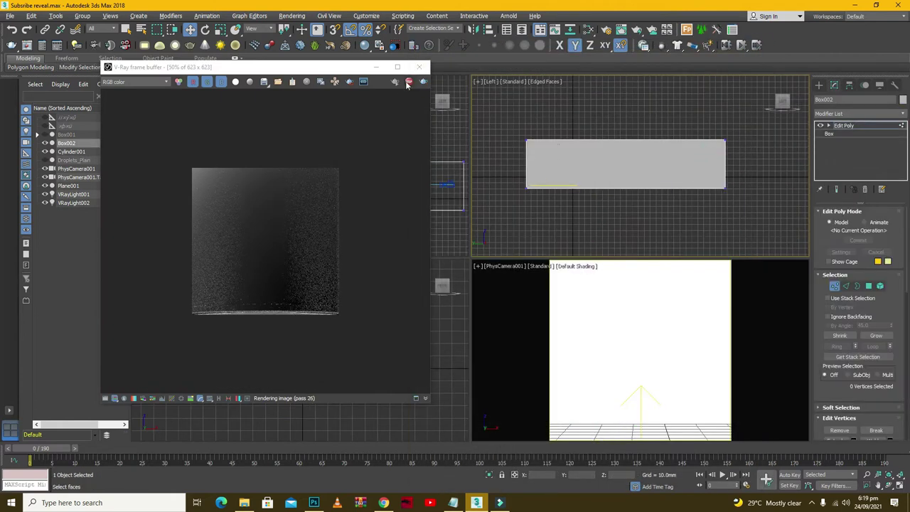
{"action": "left_click", "coordinate": [183, 150]}
Set the view to wireframe orthographic and finish creating the thin green box
{"action": "middle_click_drag", "start_coordinate": [725, 101], "coordinate": [715, 91], "text": "alt"}
{"action": "left_click", "coordinate": [565, 81]}
{"action": "left_click", "coordinate": [610, 187]}
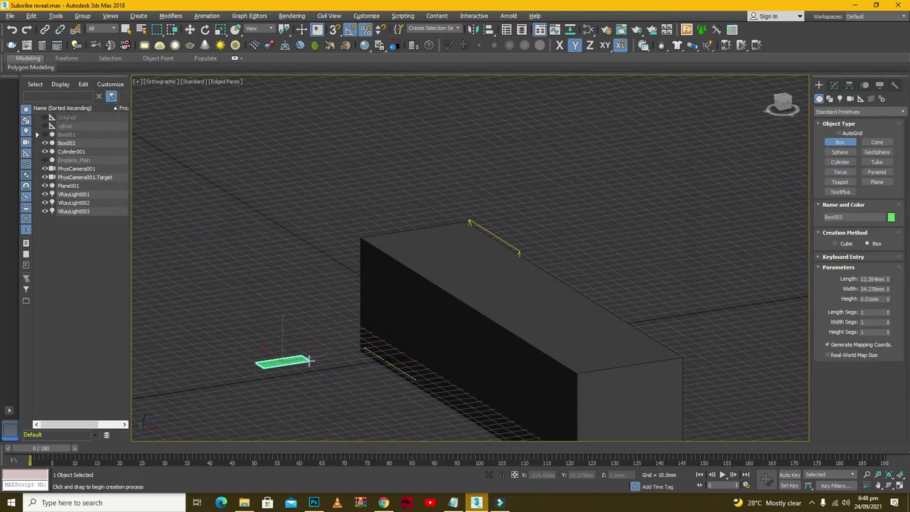
{"action": "right_click", "coordinate": [317, 347]}
{"action": "middle_click_drag", "start_coordinate": [319, 325], "coordinate": [298, 313], "text": "alt"}
{"action": "scroll", "coordinate": [298, 313], "scroll_direction": "up", "scroll_amount": 3}
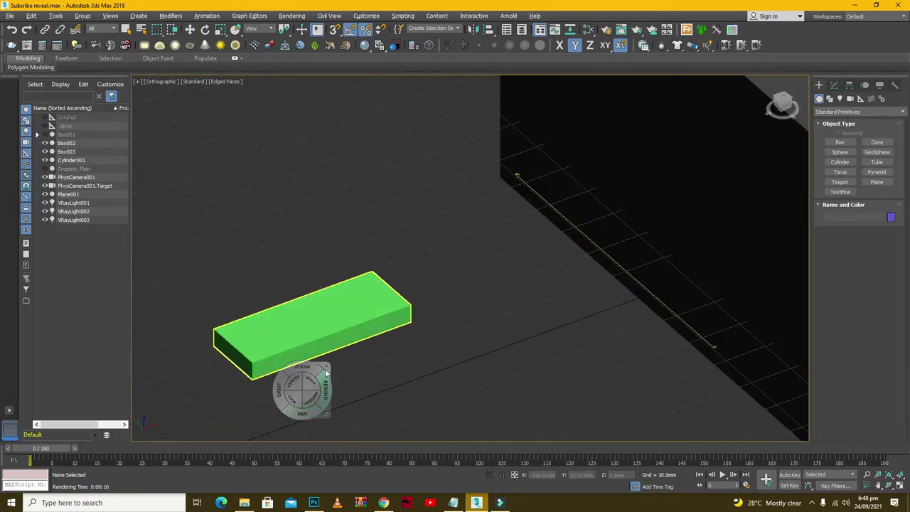
{"action": "left_click", "coordinate": [448, 266]}
{"action": "middle_click_drag", "start_coordinate": [448, 266], "coordinate": [368, 290], "text": "alt"}
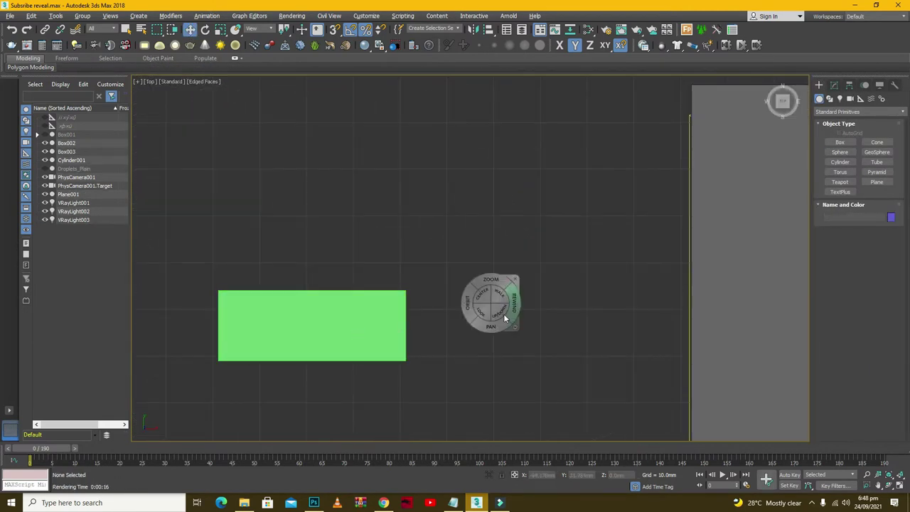
{"action": "left_click", "coordinate": [368, 290]}
Add a Chamfer modifier to the box set to Standard Chamfer with 6 segments
{"action": "left_click", "coordinate": [835, 85]}
{"action": "left_click", "coordinate": [834, 113]}
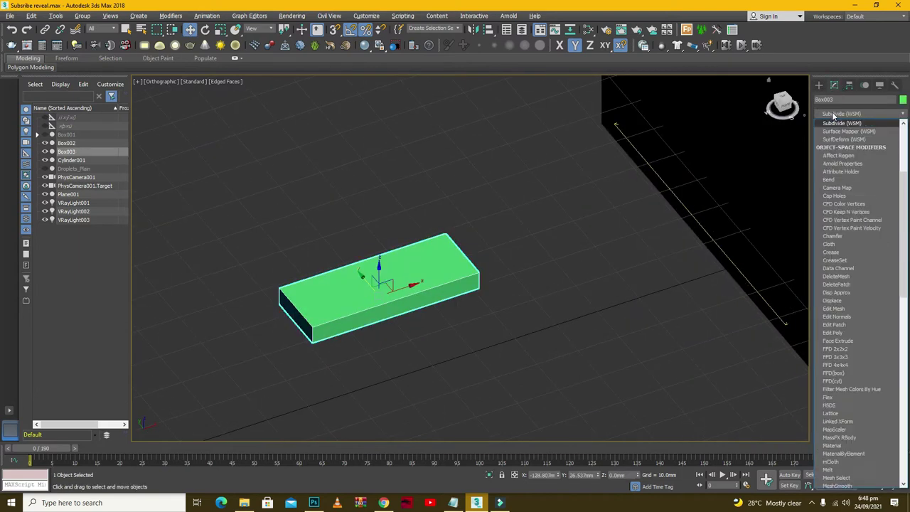
{"action": "type", "text": "ch"}
{"action": "key", "text": "Return"}
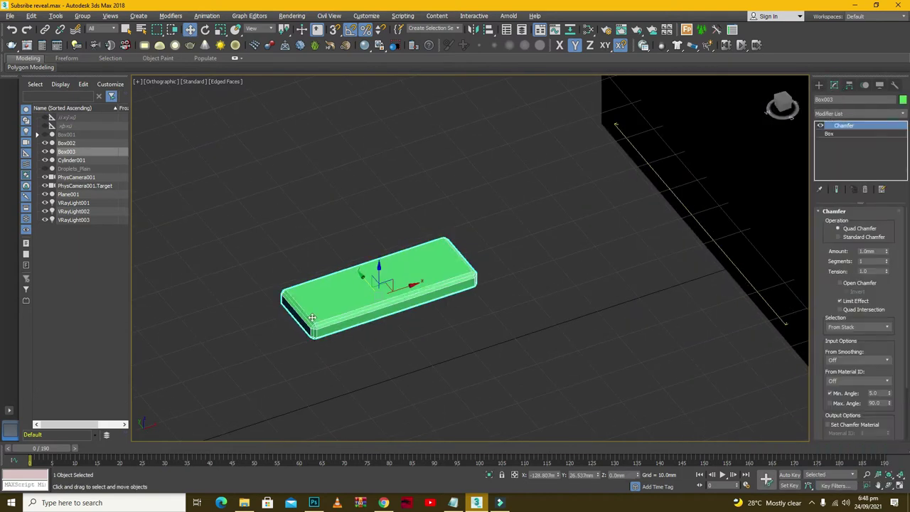
{"action": "scroll", "coordinate": [311, 317], "scroll_direction": "up", "scroll_amount": 2}
{"action": "left_click", "coordinate": [838, 237]}
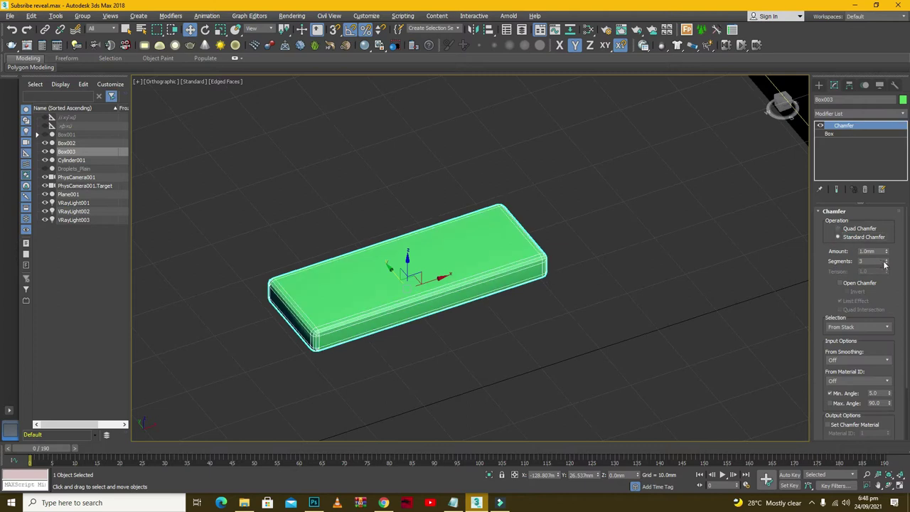
{"action": "key", "text": "F4"}
{"action": "left_click", "coordinate": [887, 261]}
Turn off edged faces so the shaded box shows without wireframe edges
{"action": "left_click", "coordinate": [455, 342]}
{"action": "scroll", "coordinate": [455, 341], "scroll_direction": "down", "scroll_amount": 2}
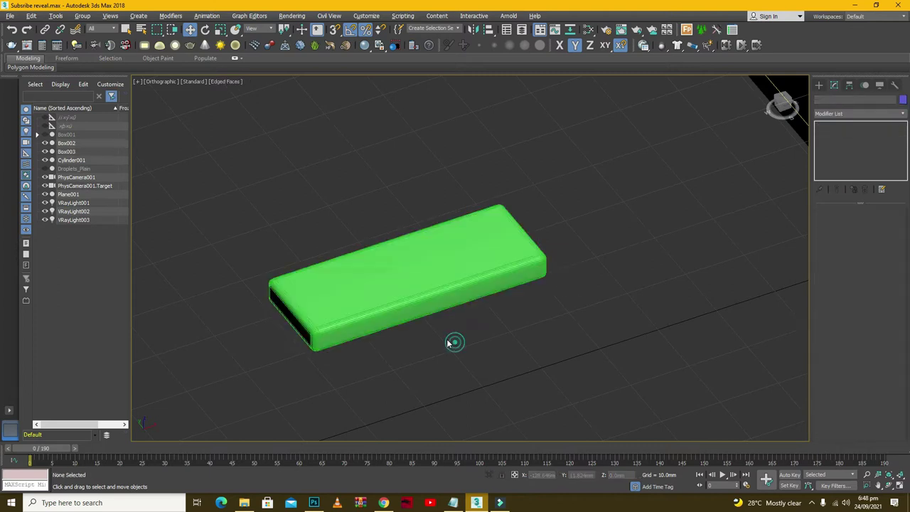
{"action": "scroll", "coordinate": [469, 230], "scroll_direction": "down", "scroll_amount": 3}
{"action": "left_click", "coordinate": [372, 275]}
{"action": "scroll", "coordinate": [351, 254], "scroll_direction": "down", "scroll_amount": 2}
{"action": "key", "text": "ctrl+d"}
{"action": "middle_click_drag", "start_coordinate": [350, 255], "coordinate": [384, 315], "text": "alt"}
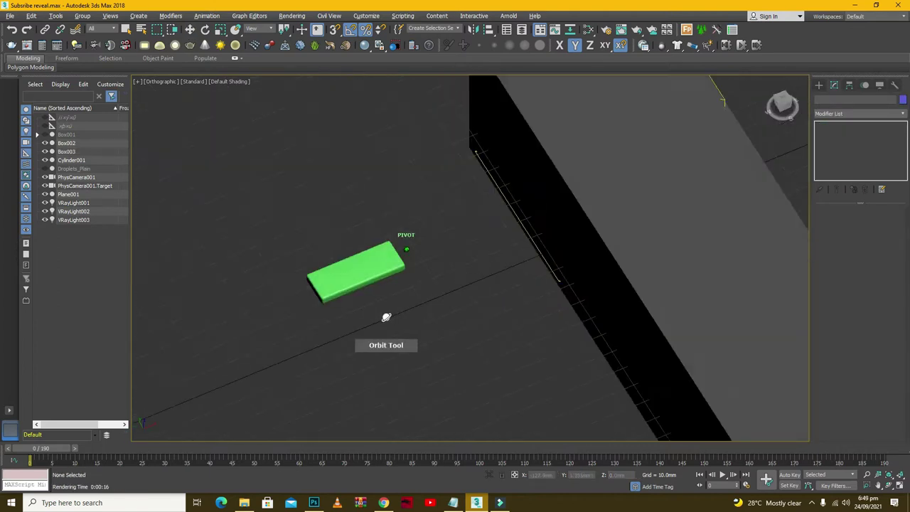
Add an Unwrap UVW modifier to the green box
{"action": "left_click", "coordinate": [365, 264]}
{"action": "scroll", "coordinate": [366, 264], "scroll_direction": "up", "scroll_amount": 2}
{"action": "left_click", "coordinate": [860, 114]}
{"action": "left_click", "coordinate": [846, 455]}
Open the UV editor and inspect the box's top face selection, leaving nothing selected
{"action": "left_click", "coordinate": [384, 277]}
{"action": "left_click", "coordinate": [399, 265]}
{"action": "scroll", "coordinate": [399, 266], "scroll_direction": "up", "scroll_amount": 1}
{"action": "scroll", "coordinate": [399, 266], "scroll_direction": "up", "scroll_amount": 2}
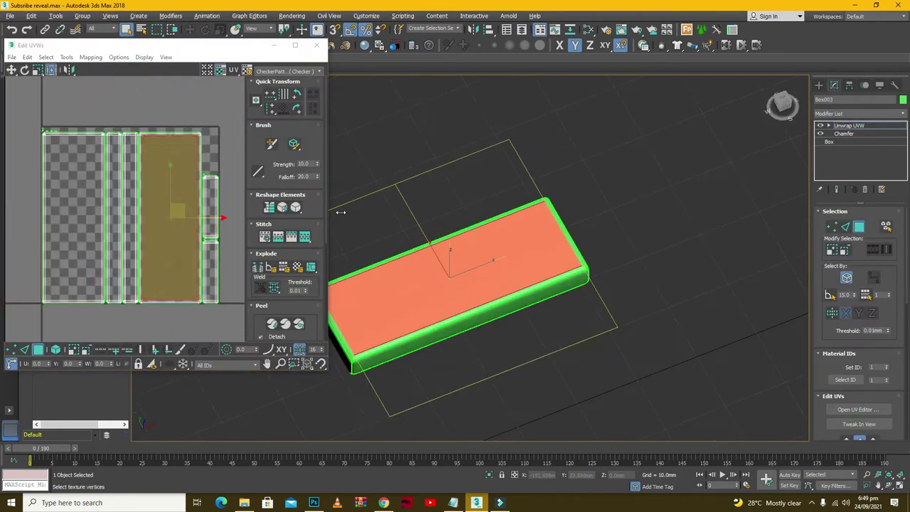
{"action": "left_click", "coordinate": [545, 179]}
{"action": "scroll", "coordinate": [431, 179], "scroll_direction": "up", "scroll_amount": 2}
{"action": "left_click", "coordinate": [505, 250]}
{"action": "left_click", "coordinate": [703, 166]}
{"action": "left_click", "coordinate": [556, 235]}
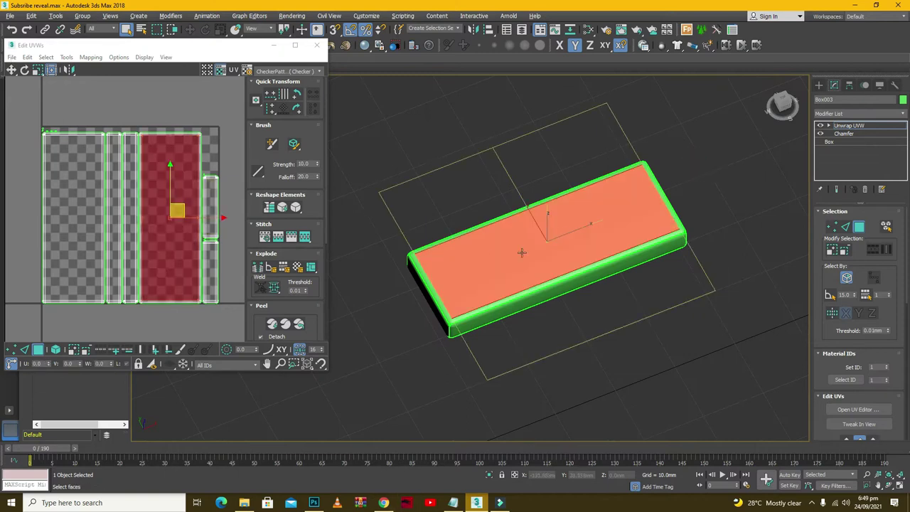
{"action": "left_click", "coordinate": [384, 251]}
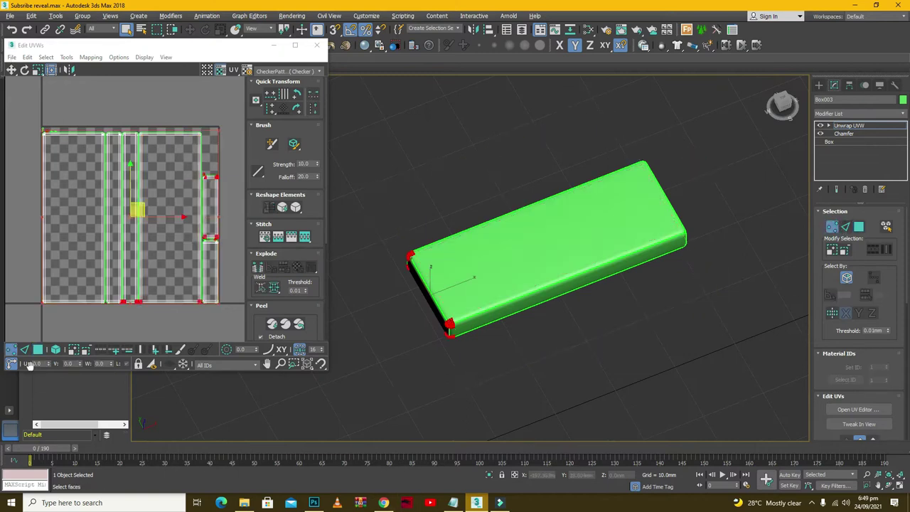
Render the UV layout as a 2000×2000 template image
{"action": "left_click", "coordinate": [66, 57]}
{"action": "left_click", "coordinate": [99, 235]}
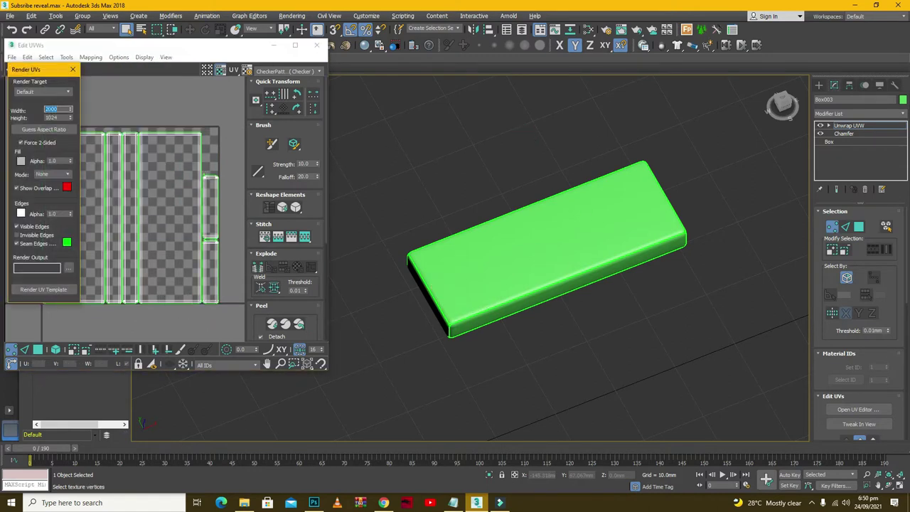
{"action": "left_click", "coordinate": [44, 289]}
Save the UV template as image file 'SUBSCRIBE_UV_Template' and close the template and UV editor windows
{"action": "left_click", "coordinate": [224, 29]}
{"action": "type", "text": "SUBSCRIBE_UV_Template"}
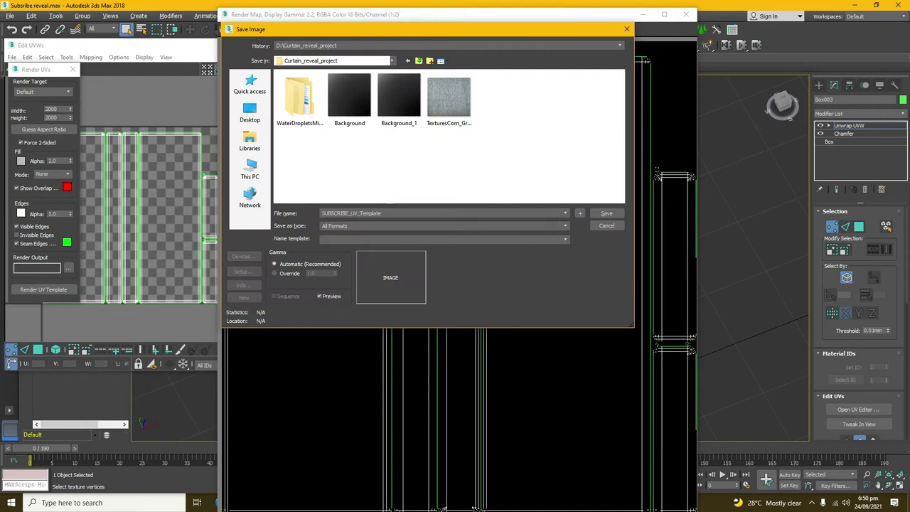
{"action": "left_click", "coordinate": [441, 225]}
{"action": "left_click", "coordinate": [402, 231]}
{"action": "left_click", "coordinate": [606, 213]}
{"action": "left_click", "coordinate": [687, 15]}
{"action": "left_click", "coordinate": [317, 45]}
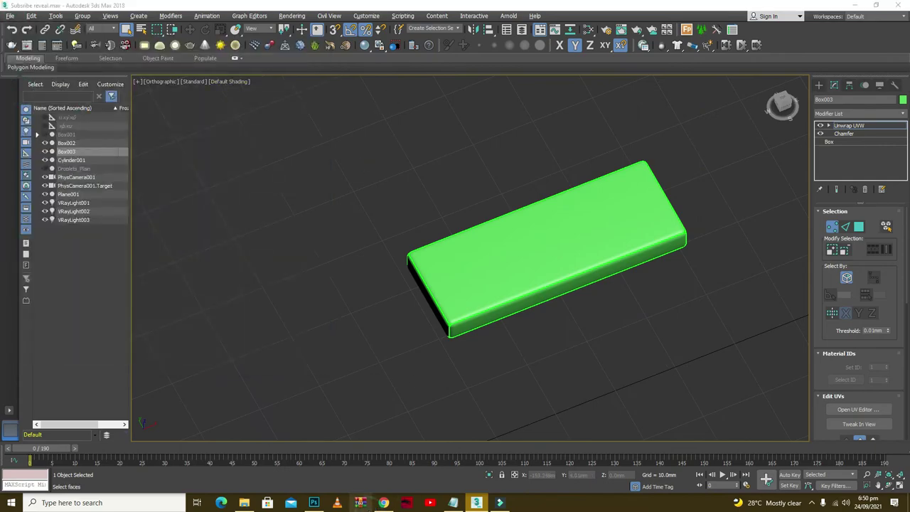
{"action": "left_click", "coordinate": [10, 198]}
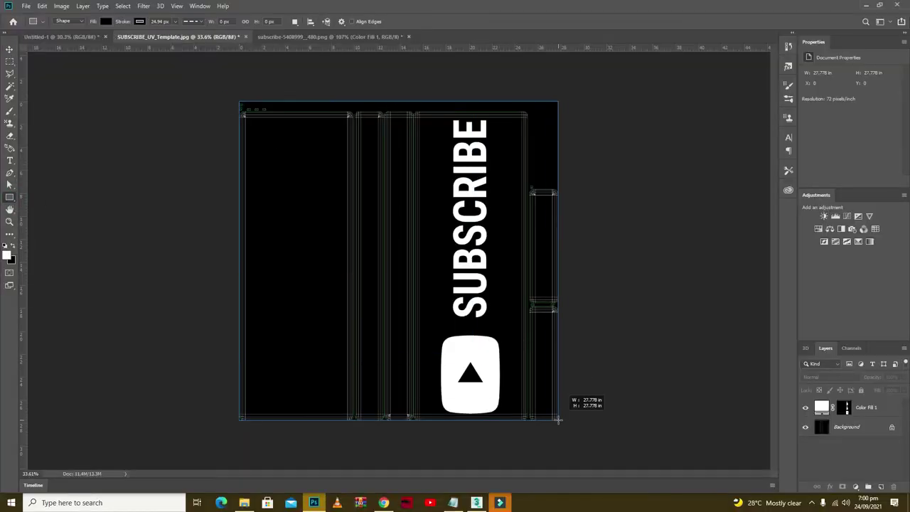
Place a full-canvas black rectangle beneath the SUBSCRIBE artwork and save the template as PSD
{"action": "left_click", "coordinate": [808, 101]}
{"action": "left_click_drag", "start_coordinate": [846, 406], "coordinate": [846, 426]}
{"action": "left_click", "coordinate": [26, 6]}
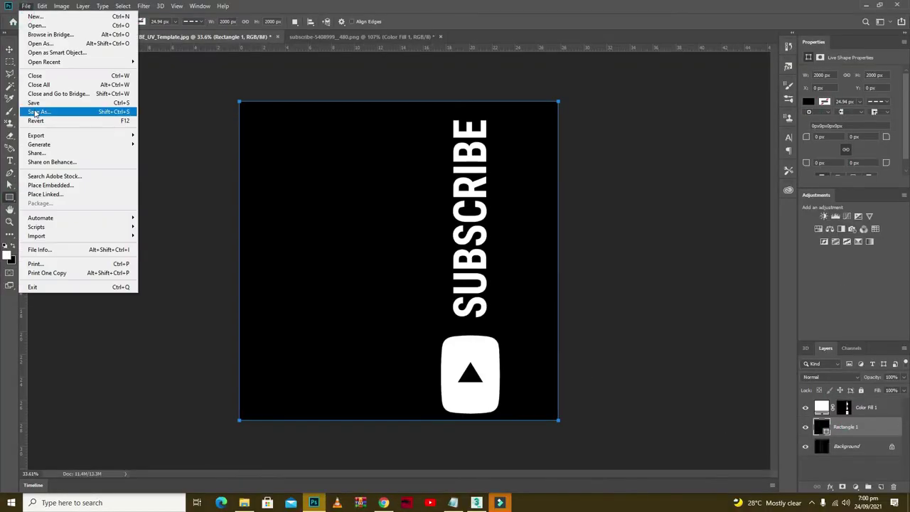
{"action": "left_click", "coordinate": [36, 113]}
{"action": "left_click", "coordinate": [623, 409]}
{"action": "key", "text": "ctrl+shift+s"}
Save a JPEG copy of the template and return to 3ds Max
{"action": "left_click", "coordinate": [497, 333]}
{"action": "left_click", "coordinate": [348, 377]}
{"action": "left_click", "coordinate": [623, 409]}
{"action": "left_click", "coordinate": [507, 126]}
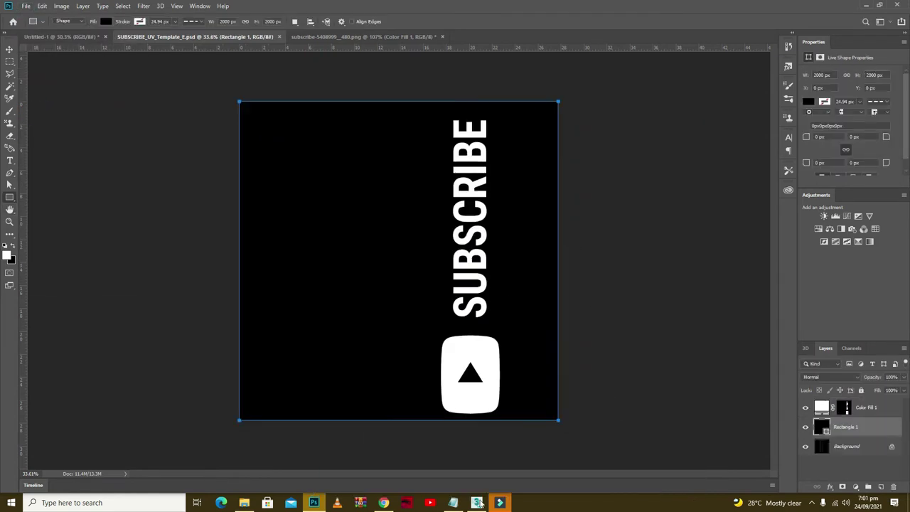
{"action": "left_click", "coordinate": [477, 503]}
{"action": "left_click", "coordinate": [851, 113]}
Open the Slate Material Editor full-screen and add a VRayBlendMtl node
{"action": "key", "text": "Escape"}
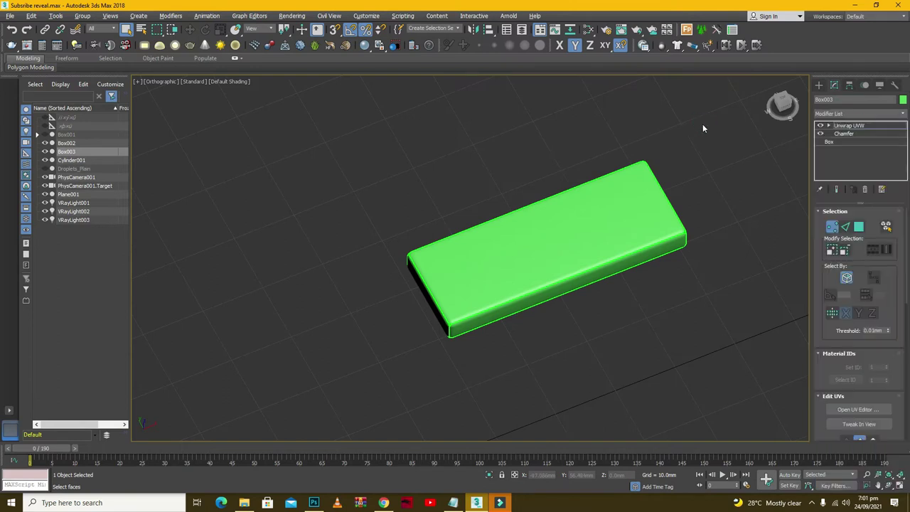
{"action": "left_click", "coordinate": [819, 84]}
{"action": "key", "text": "m"}
{"action": "left_click", "coordinate": [790, 32]}
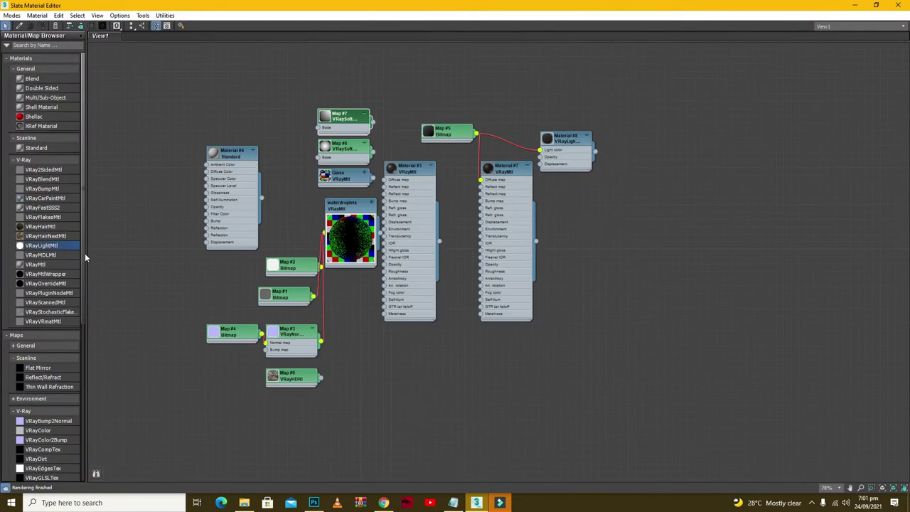
{"action": "left_click", "coordinate": [618, 187]}
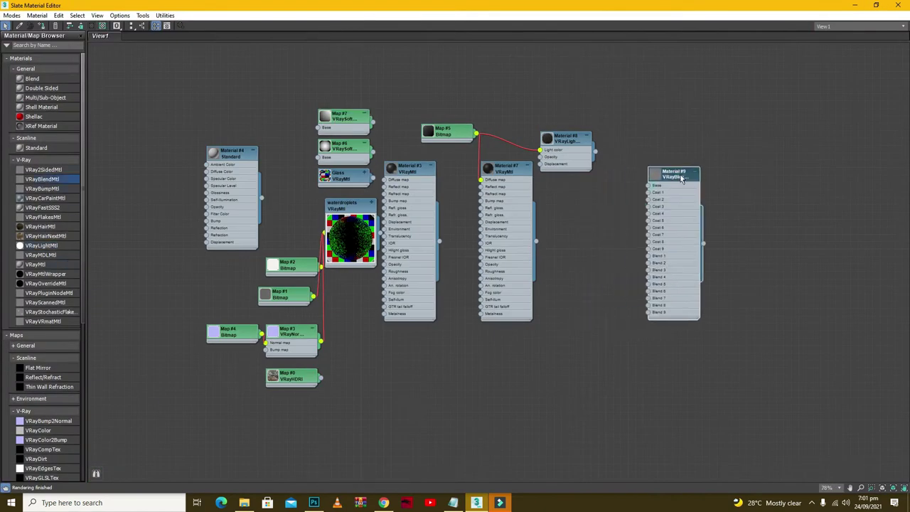
Add VRayMtl Material #10 and light Material #12, wiring Material #10 into the blend's Base
{"action": "left_click", "coordinate": [593, 193]}
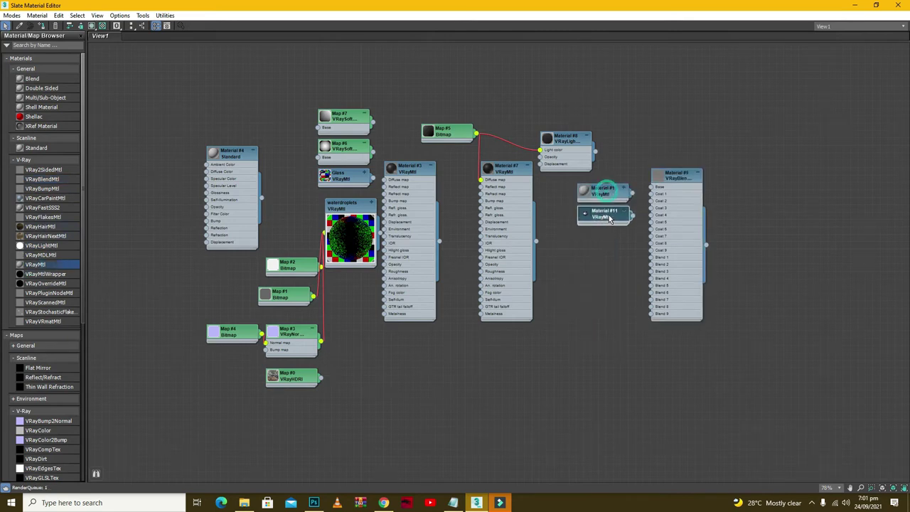
{"action": "scroll", "coordinate": [608, 219], "scroll_direction": "up", "scroll_amount": 3}
{"action": "scroll", "coordinate": [511, 228], "scroll_direction": "up", "scroll_amount": 2}
{"action": "left_click_drag", "start_coordinate": [439, 91], "coordinate": [481, 246], "text": "shift"}
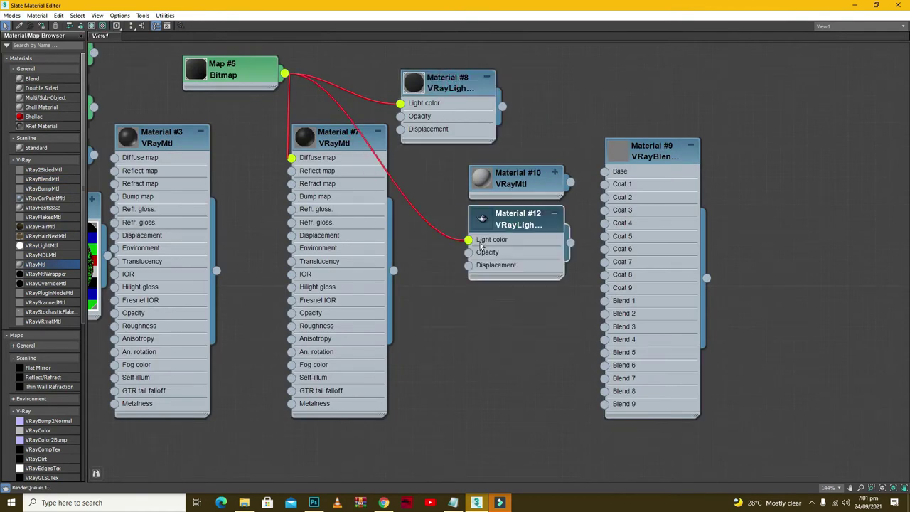
{"action": "left_click_drag", "start_coordinate": [599, 179], "coordinate": [604, 171]}
Load the mask image as a Bitmap and wire it into Blend 1
{"action": "left_click", "coordinate": [529, 338]}
{"action": "left_click", "coordinate": [662, 335]}
{"action": "left_click", "coordinate": [387, 201]}
{"action": "left_click", "coordinate": [519, 172]}
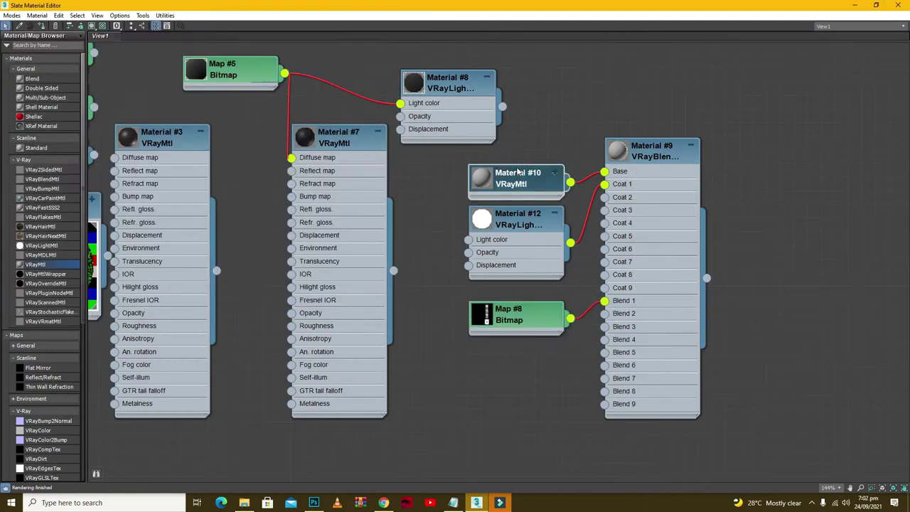
Give Material #10 a dark grey diffuse and grey reflection colour
{"action": "double_click", "coordinate": [519, 172]}
{"action": "left_click", "coordinate": [351, 145]}
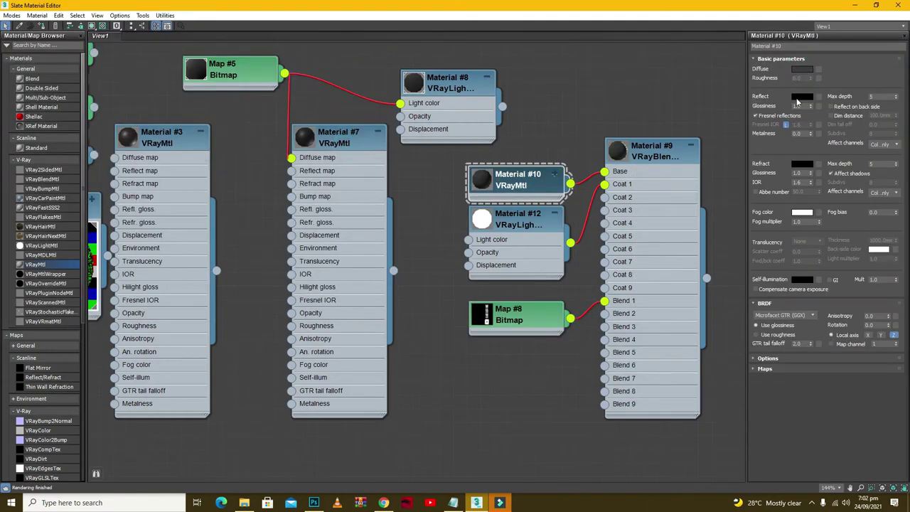
{"action": "left_click", "coordinate": [802, 96]}
{"action": "left_click", "coordinate": [351, 146]}
{"action": "left_click", "coordinate": [904, 37]}
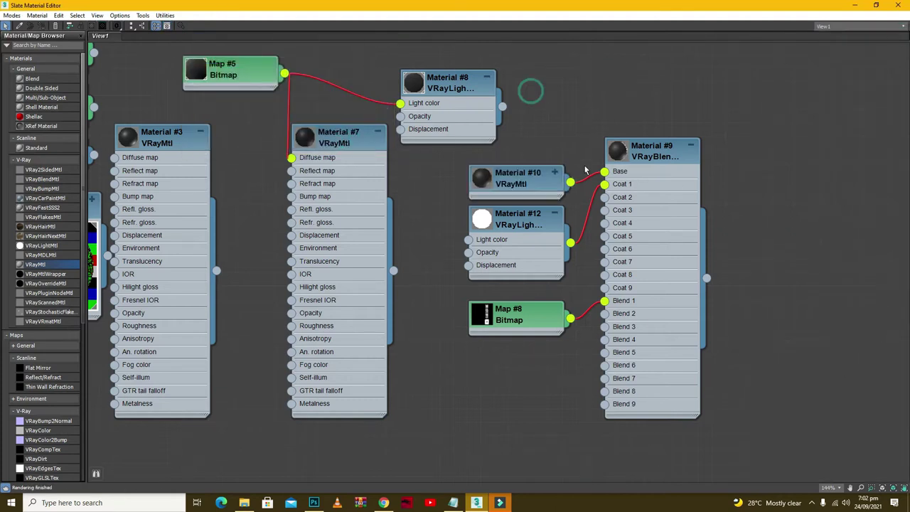
Add a Cellular map to Material #10's Bump slot and preview the result
{"action": "scroll", "coordinate": [540, 174], "scroll_direction": "up", "scroll_amount": 2}
{"action": "left_click", "coordinate": [556, 173]}
{"action": "left_click_drag", "start_coordinate": [456, 248], "coordinate": [423, 256]}
{"action": "left_click", "coordinate": [512, 182]}
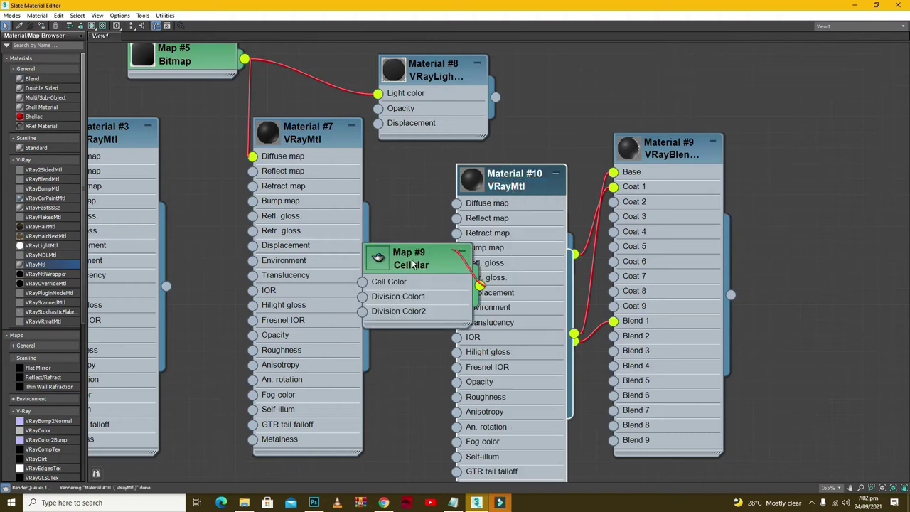
{"action": "scroll", "coordinate": [451, 185], "scroll_direction": "up", "scroll_amount": 1}
{"action": "double_click", "coordinate": [473, 182]}
{"action": "double_click", "coordinate": [363, 256]}
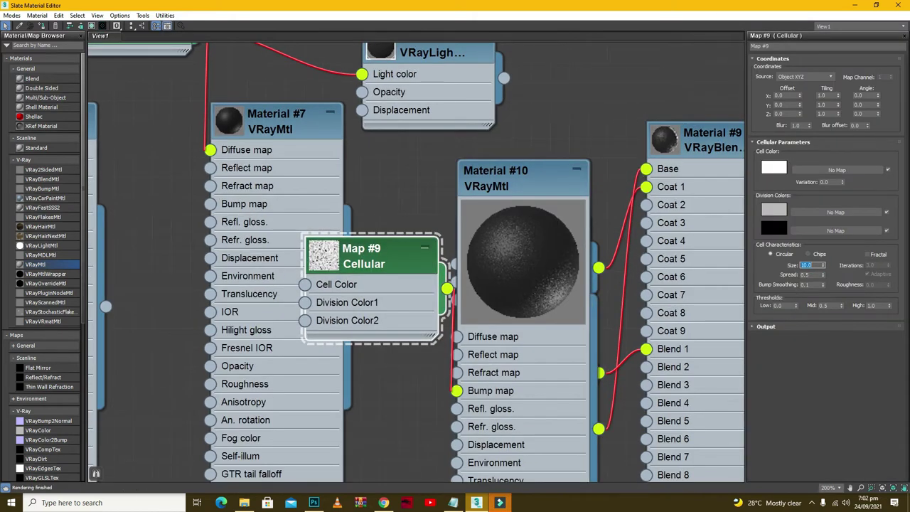
{"action": "left_click", "coordinate": [904, 37]}
{"action": "scroll", "coordinate": [498, 234], "scroll_direction": "down", "scroll_amount": 4}
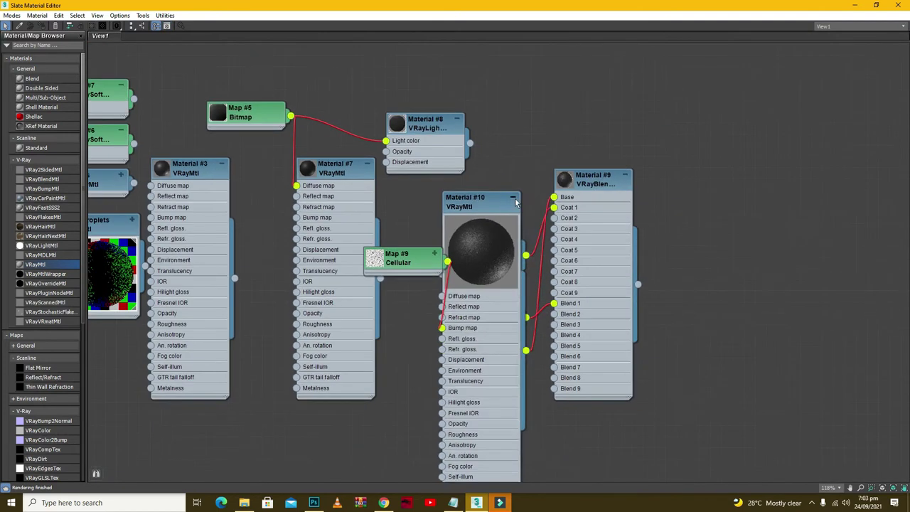
{"action": "left_click", "coordinate": [519, 194]}
Set Material #12's light colour to red
{"action": "left_click_drag", "start_coordinate": [490, 196], "coordinate": [490, 240]}
{"action": "double_click", "coordinate": [489, 240]}
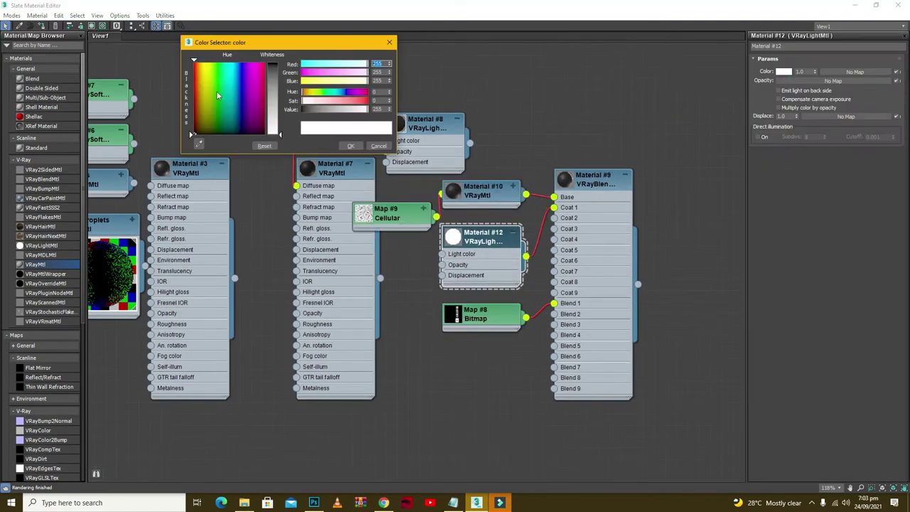
{"action": "left_click", "coordinate": [350, 146]}
{"action": "left_click", "coordinate": [783, 71]}
{"action": "left_click", "coordinate": [351, 146]}
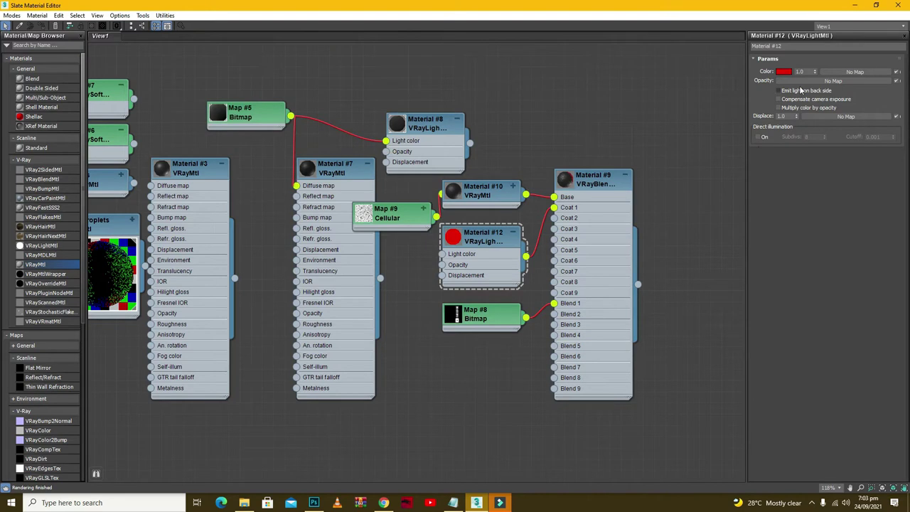
Assign the blend material to Box003 and close the material editor
{"action": "left_click", "coordinate": [876, 5]}
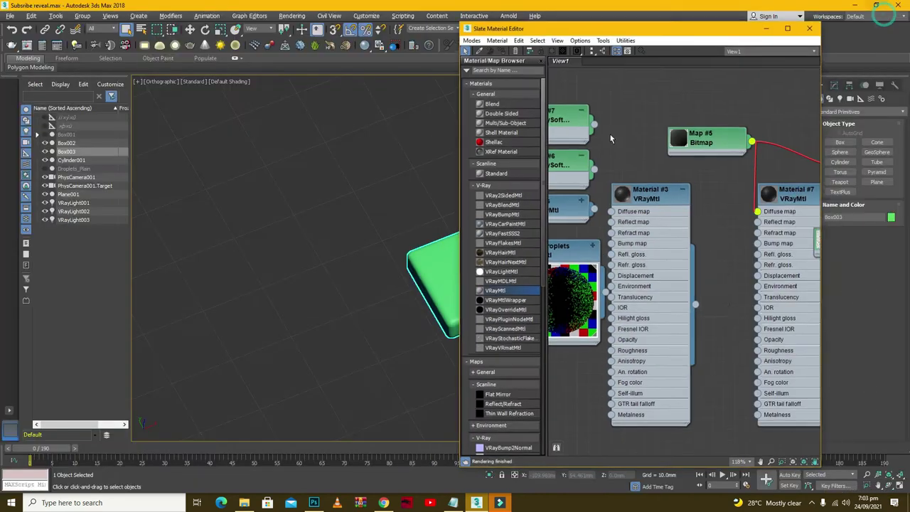
{"action": "left_click_drag", "start_coordinate": [640, 28], "coordinate": [241, 26]}
{"action": "scroll", "coordinate": [333, 179], "scroll_direction": "down", "scroll_amount": 2}
{"action": "scroll", "coordinate": [333, 179], "scroll_direction": "up", "scroll_amount": 2}
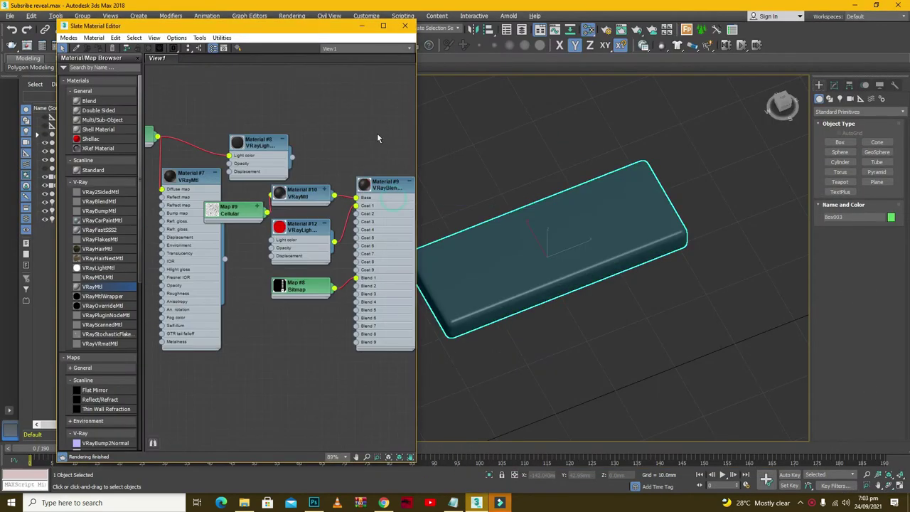
{"action": "left_click", "coordinate": [521, 125]}
{"action": "scroll", "coordinate": [704, 214], "scroll_direction": "up", "scroll_amount": 5}
{"action": "scroll", "coordinate": [607, 259], "scroll_direction": "down", "scroll_amount": 5}
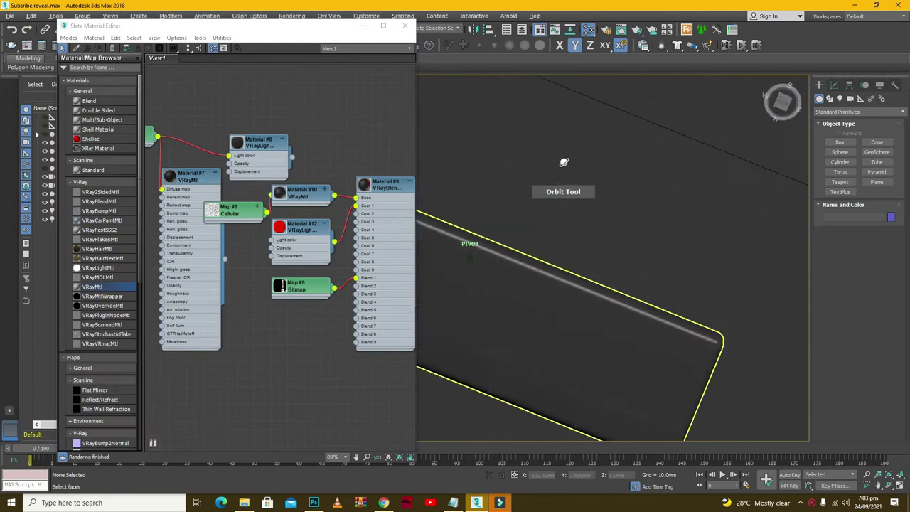
{"action": "left_click", "coordinate": [405, 26]}
Show four viewports, rotate the box 85° about X toward the camera, and render
{"action": "left_click", "coordinate": [398, 271]}
{"action": "left_click", "coordinate": [138, 82]}
{"action": "key", "text": "t"}
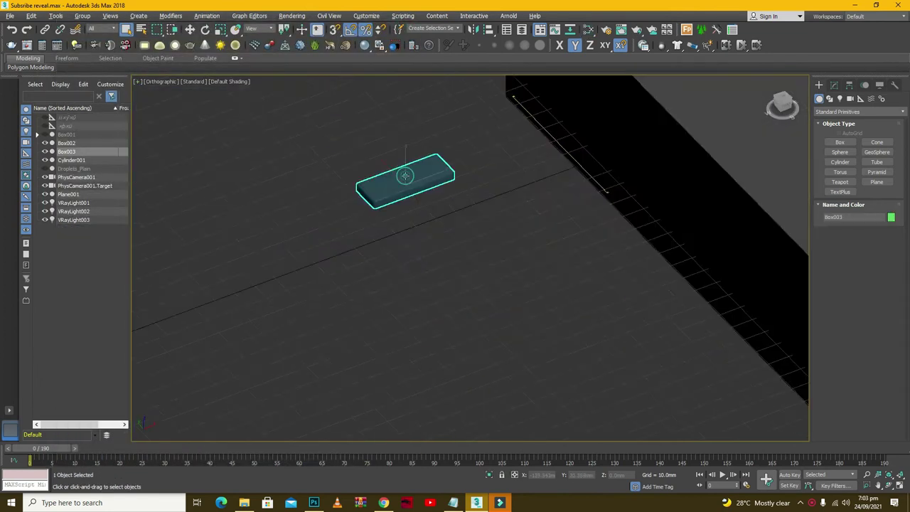
{"action": "key", "text": "alt+w"}
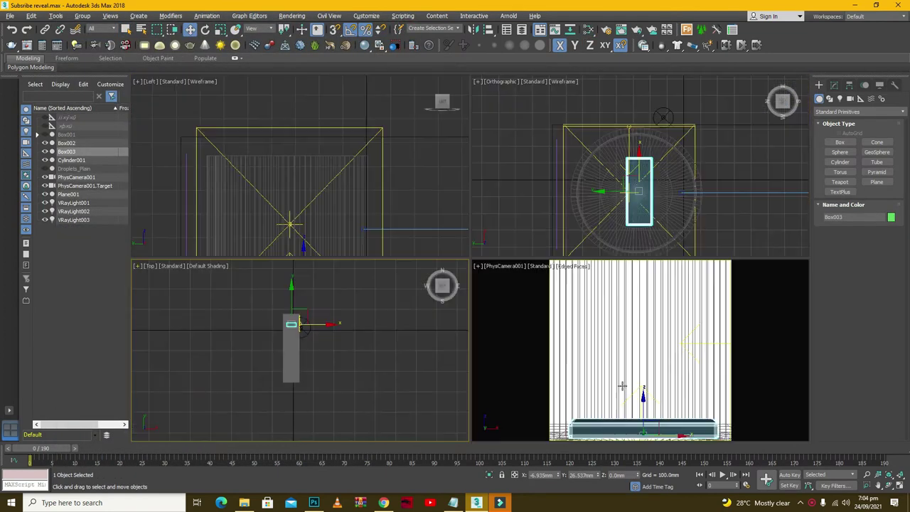
{"action": "key", "text": "e"}
{"action": "left_click_drag", "start_coordinate": [642, 353], "coordinate": [644, 392]}
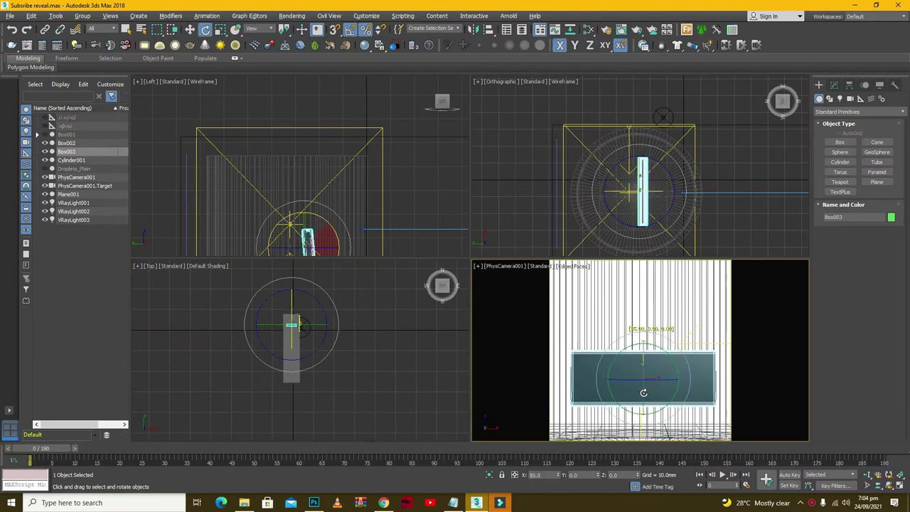
{"action": "left_click", "coordinate": [511, 233]}
{"action": "key", "text": "shift+q"}
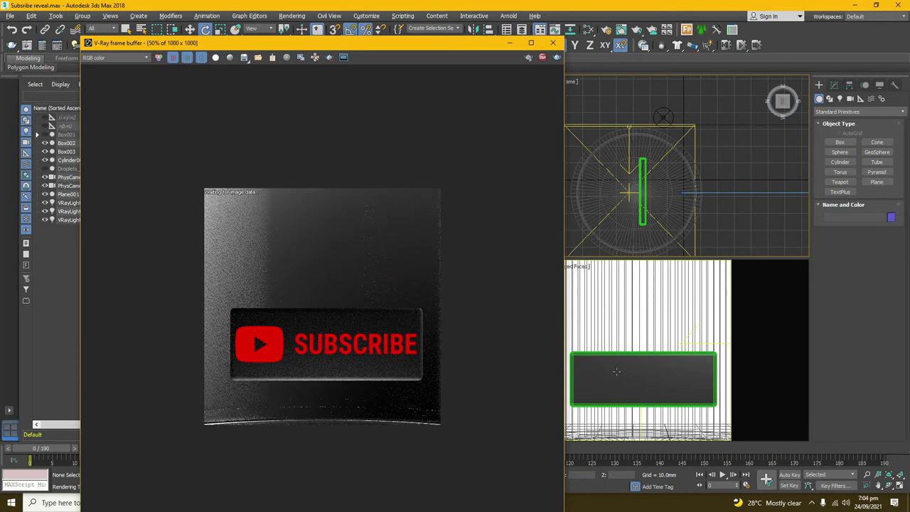
Turn the box to check its back and enable Bloom/Glare in the V-Ray frame buffer
{"action": "left_click", "coordinate": [631, 378]}
{"action": "left_click_drag", "start_coordinate": [631, 377], "coordinate": [711, 363]}
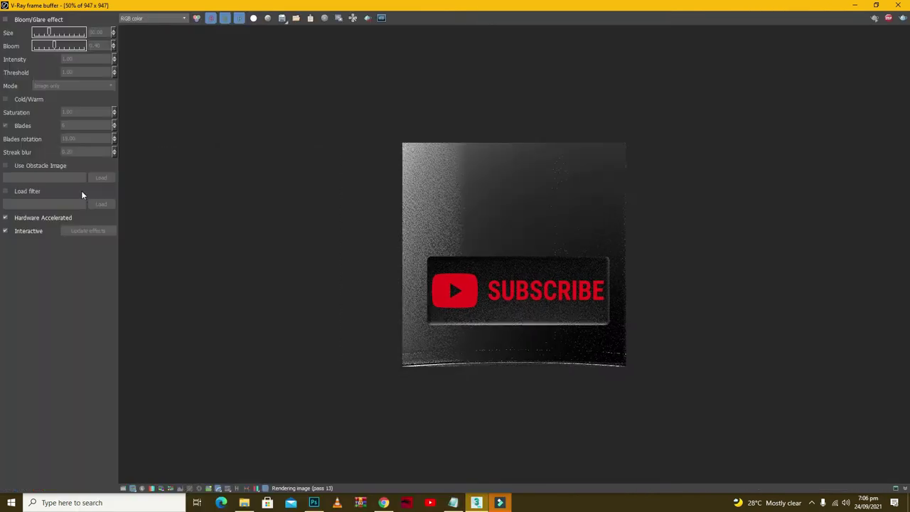
{"action": "left_click", "coordinate": [5, 20]}
{"action": "type", "text": "10.001.00"}
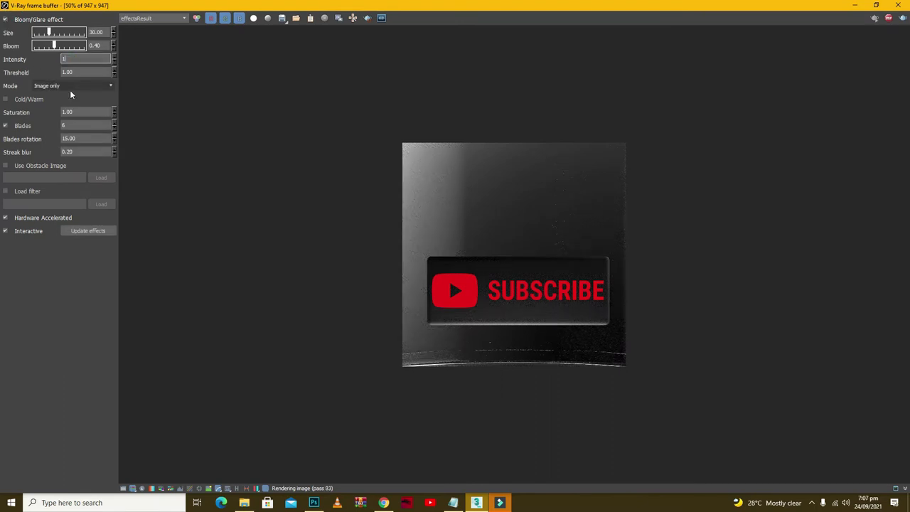
{"action": "key", "text": "Tab"}
{"action": "type", "text": "10.00"}
{"action": "key", "text": "Return"}
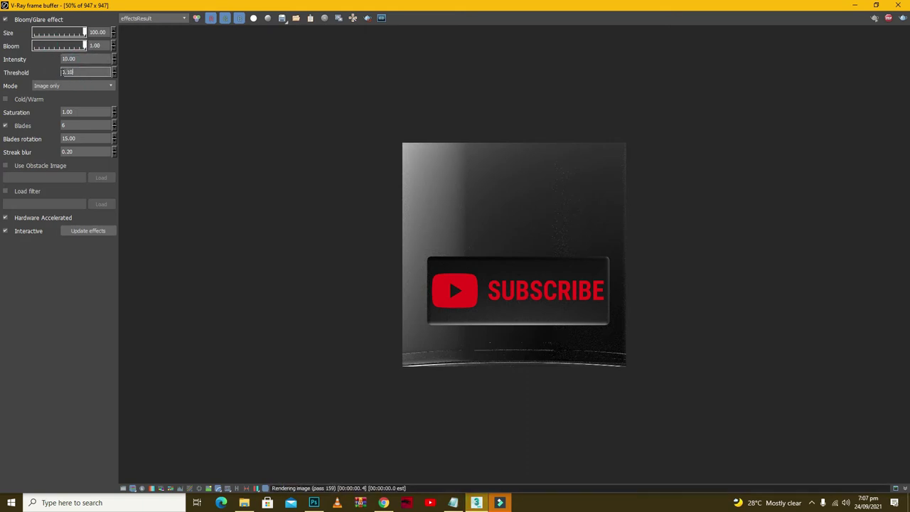
Set glare intensity to 10.00 and the threshold to 0.50
{"action": "left_click", "coordinate": [71, 59]}
{"action": "type", "text": "100"}
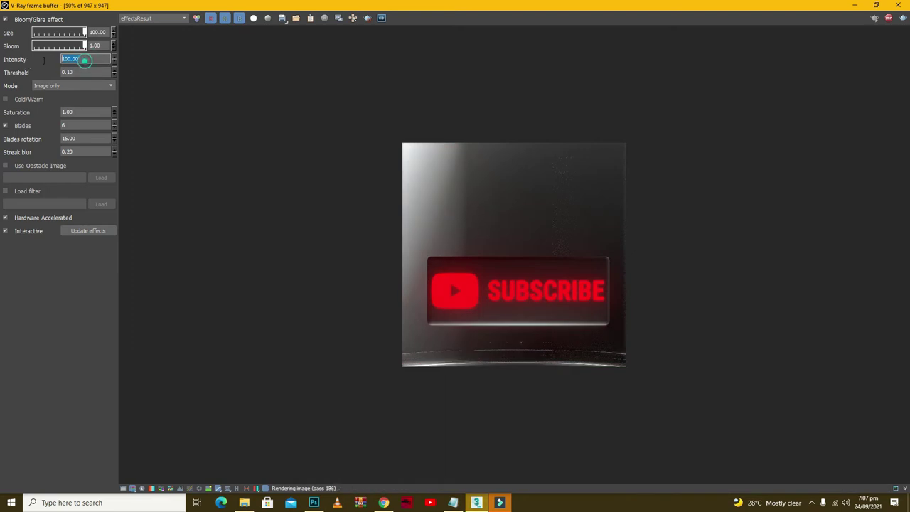
{"action": "type", "text": "95.00"}
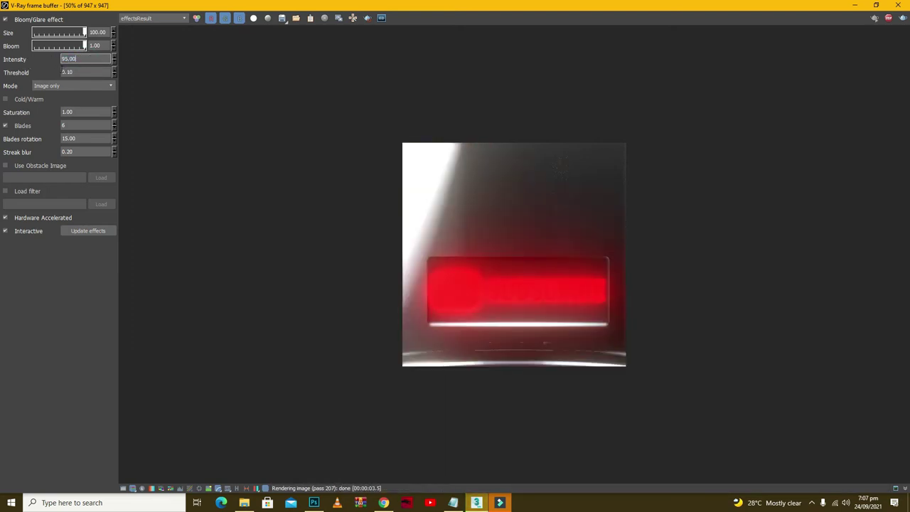
{"action": "type", "text": "10.00"}
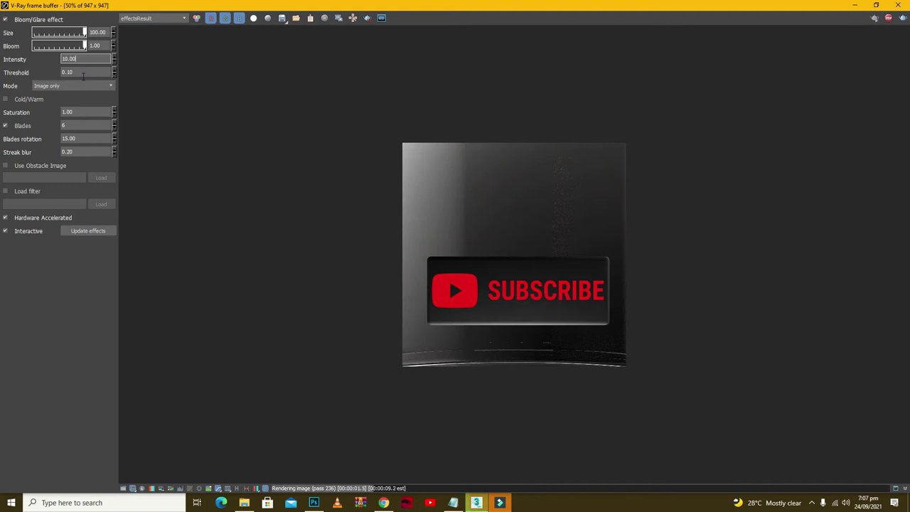
{"action": "left_click", "coordinate": [83, 73]}
{"action": "type", "text": "1.00"}
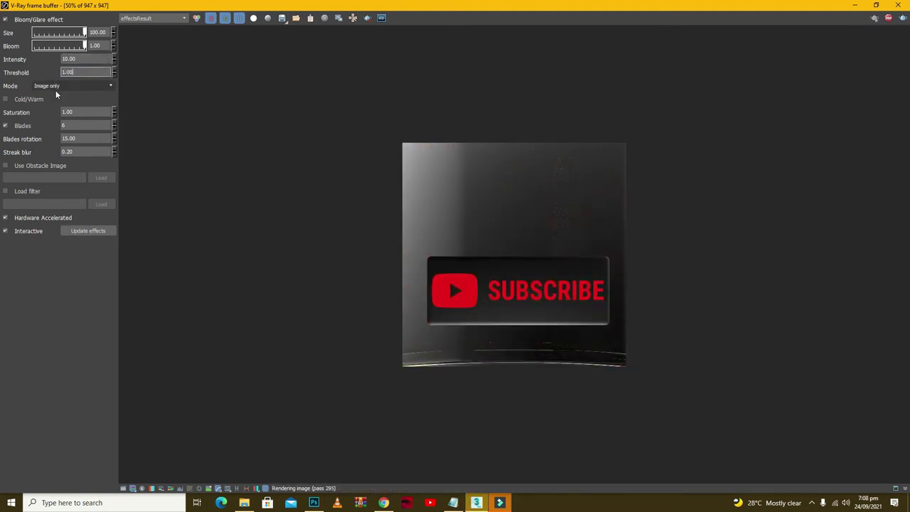
{"action": "type", "text": "0.50"}
{"action": "key", "text": "Return"}
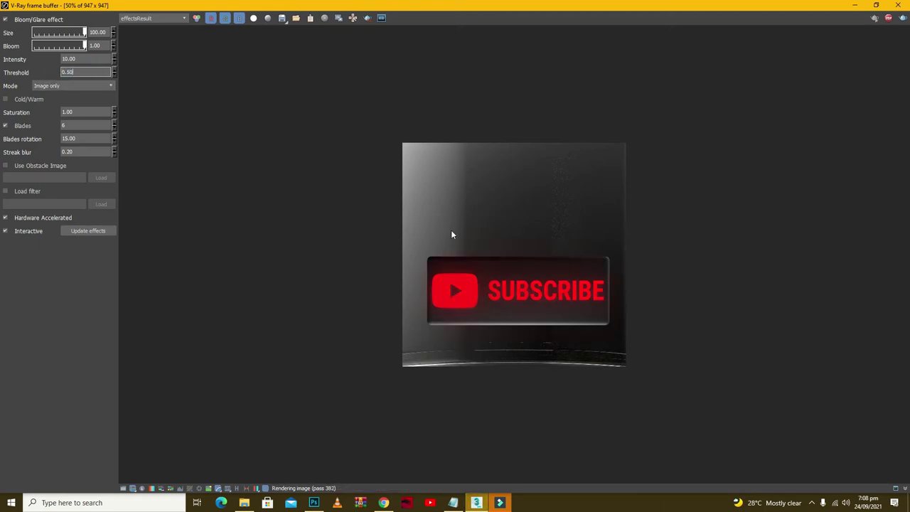
{"action": "left_click", "coordinate": [876, 5]}
Set the light multiplier to 3, bloom Threshold 0.75 and Intensity 5.00, and shrink the bloom Size
{"action": "double_click", "coordinate": [736, 105]}
{"action": "type", "text": "3"}
{"action": "key", "text": "Return"}
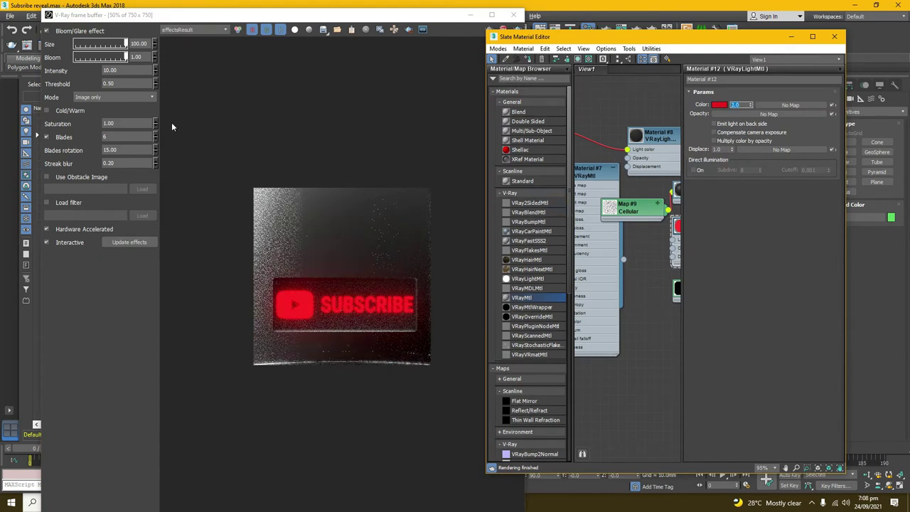
{"action": "double_click", "coordinate": [112, 83]}
{"action": "type", "text": "0"}
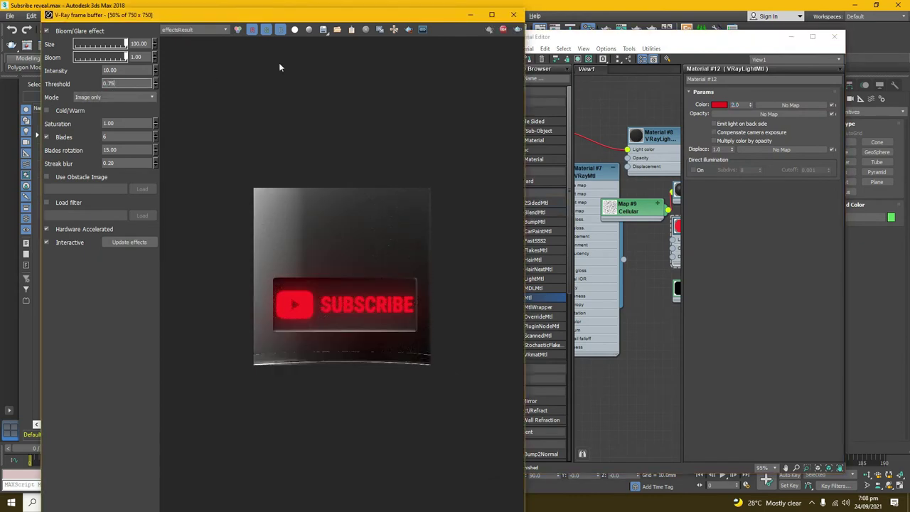
{"action": "key", "text": "Return"}
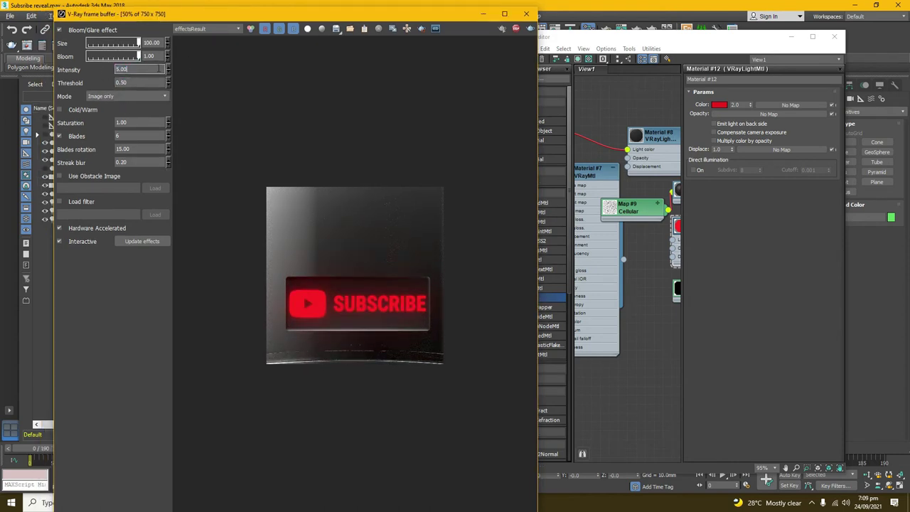
{"action": "key", "text": "Return"}
{"action": "left_click_drag", "start_coordinate": [138, 44], "coordinate": [109, 45]}
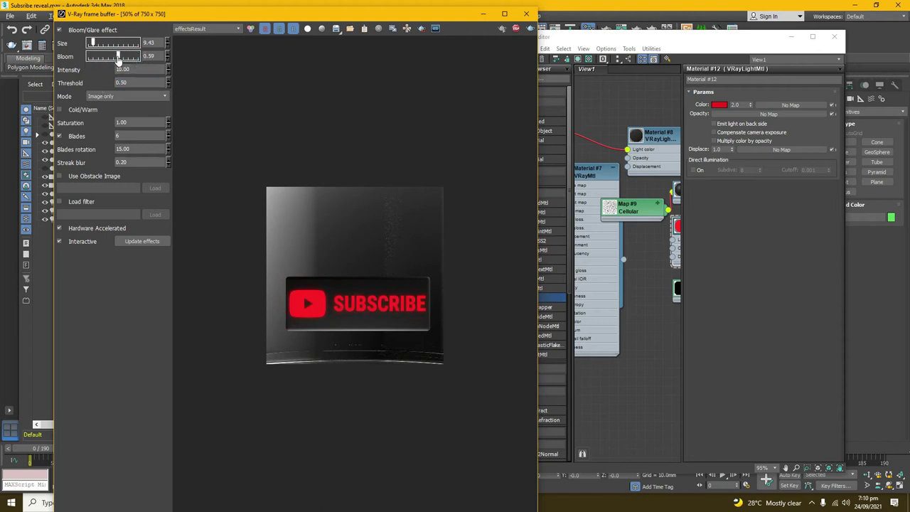
{"action": "left_click_drag", "start_coordinate": [128, 44], "coordinate": [108, 44]}
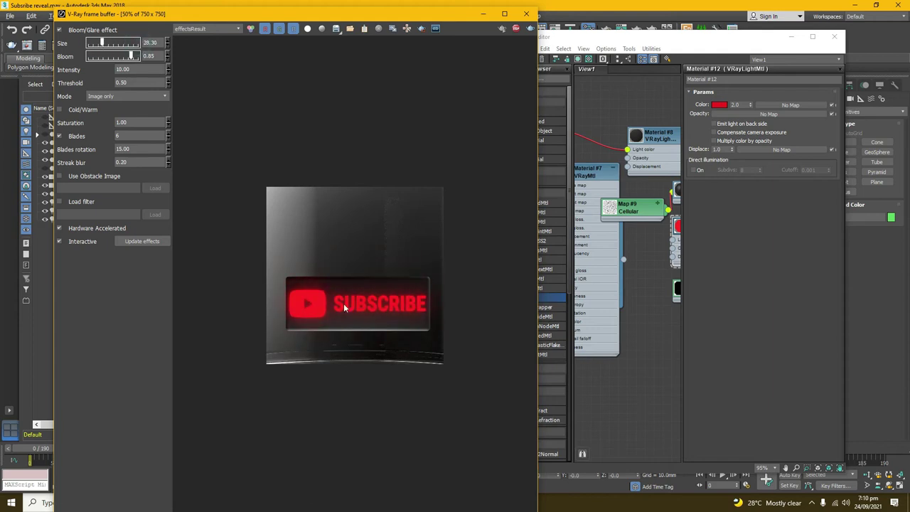
{"action": "double_click", "coordinate": [344, 302]}
Raise the saturation of the SUBSCRIBE light's red colour and set its multiplier to 2.0
{"action": "left_click", "coordinate": [721, 106]}
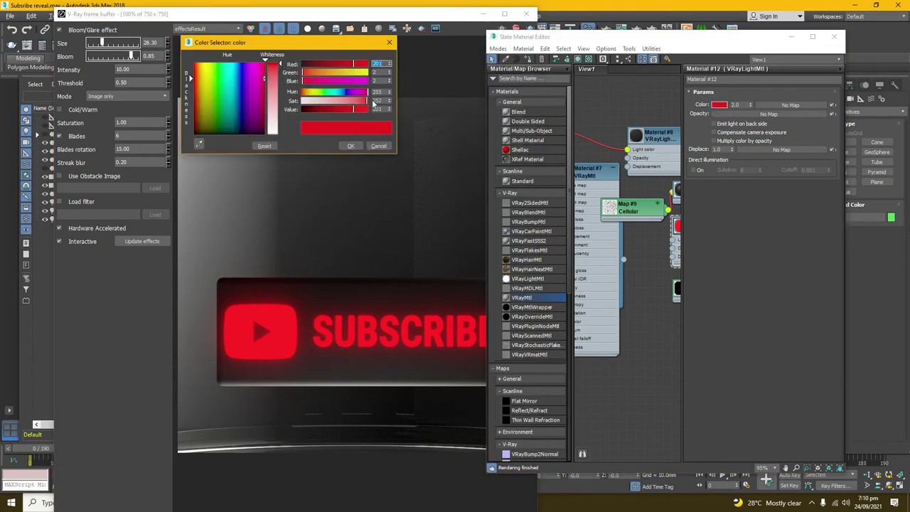
{"action": "left_click", "coordinate": [351, 145]}
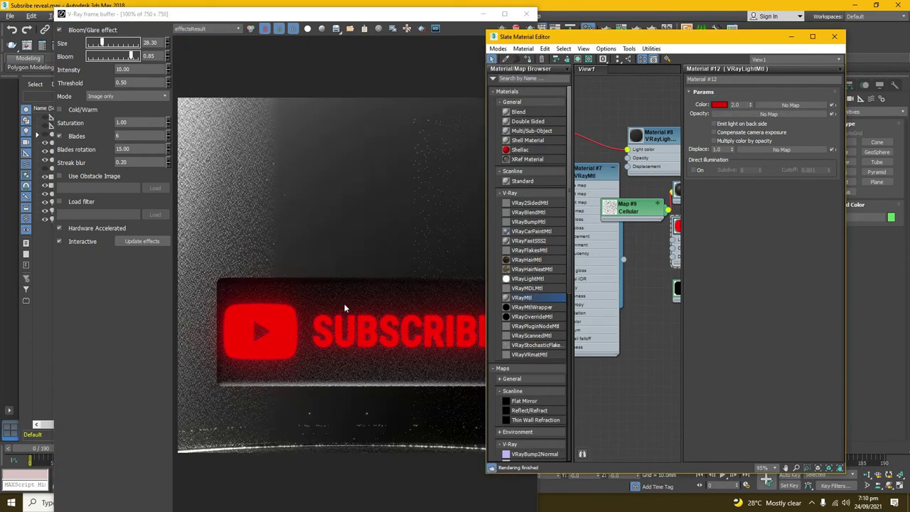
{"action": "left_click", "coordinate": [740, 105]}
{"action": "type", "text": "3"}
{"action": "left_click", "coordinate": [720, 104]}
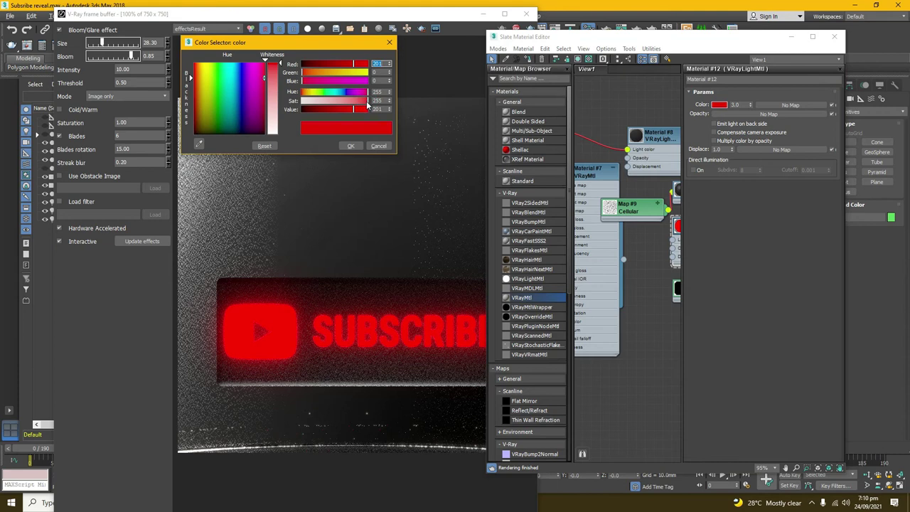
{"action": "left_click_drag", "start_coordinate": [366, 101], "coordinate": [371, 106]}
{"action": "left_click", "coordinate": [350, 145]}
{"action": "double_click", "coordinate": [737, 104]}
{"action": "type", "text": "2"}
{"action": "key", "text": "Return"}
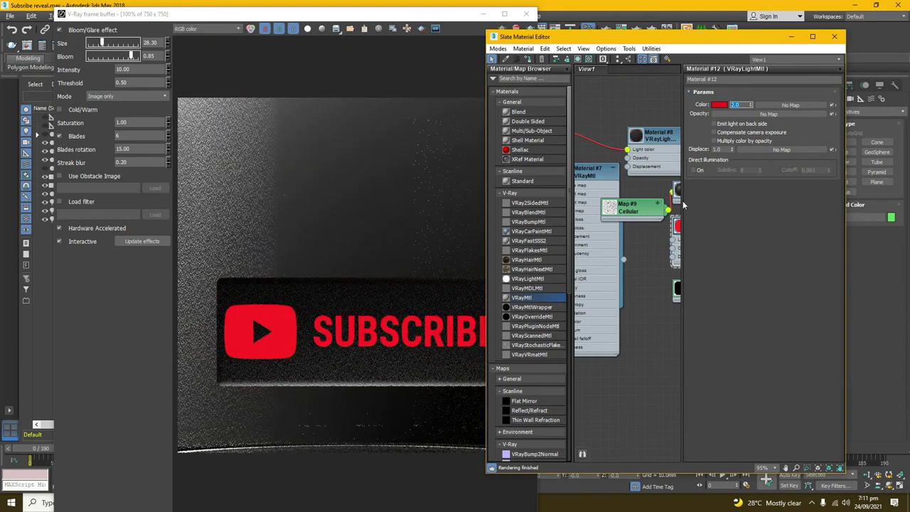
Close the light material's editor and bring up the Slate Material Editor
{"action": "scroll", "coordinate": [309, 336], "scroll_direction": "down", "scroll_amount": 1}
{"action": "left_click", "coordinate": [835, 37]}
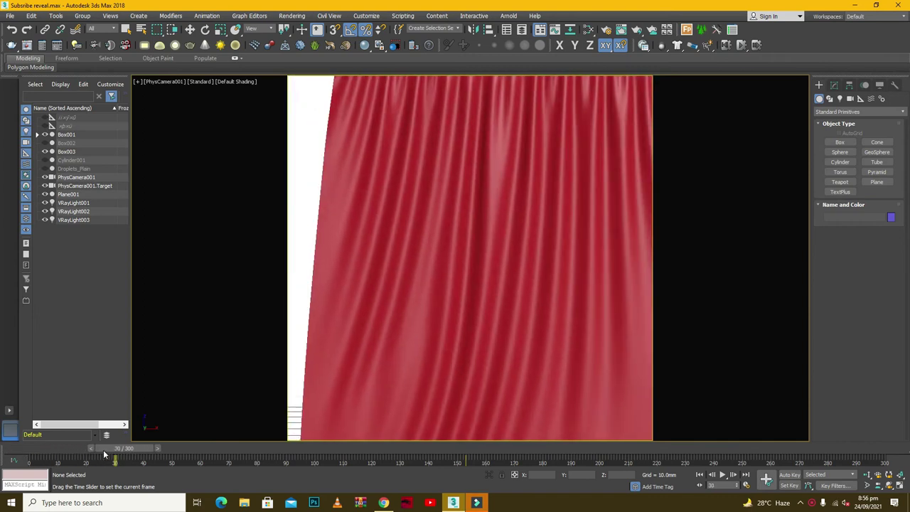
{"action": "left_click", "coordinate": [589, 30]}
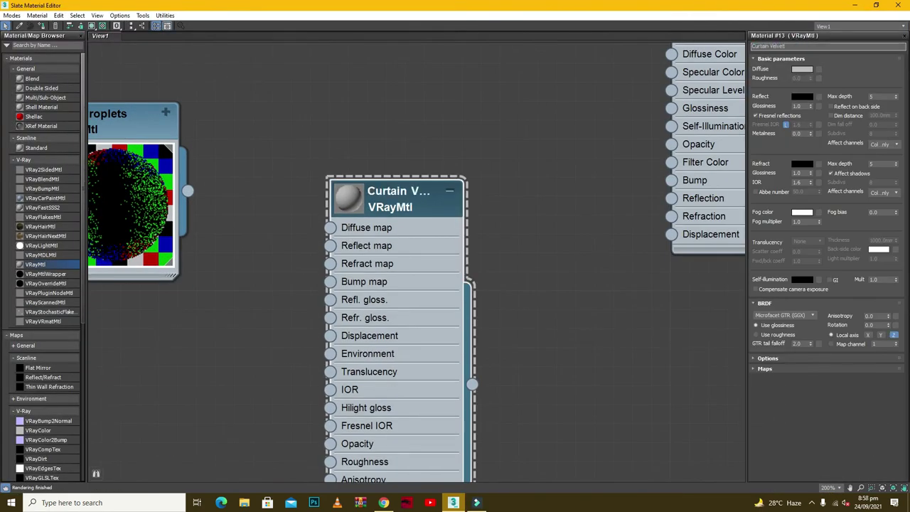
Name the velvet material and feed its Diffuse from a Mix map with a Falloff nested inside another Falloff
{"action": "key", "text": "BackSpace"}
{"action": "left_click", "coordinate": [334, 144]}
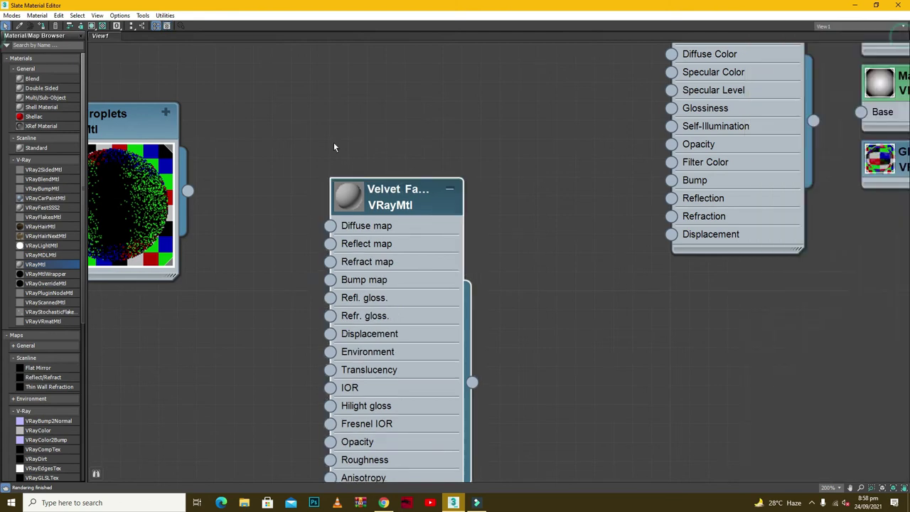
{"action": "left_click_drag", "start_coordinate": [399, 191], "coordinate": [556, 150]}
{"action": "left_click_drag", "start_coordinate": [481, 189], "coordinate": [416, 196]}
{"action": "left_click", "coordinate": [500, 316]}
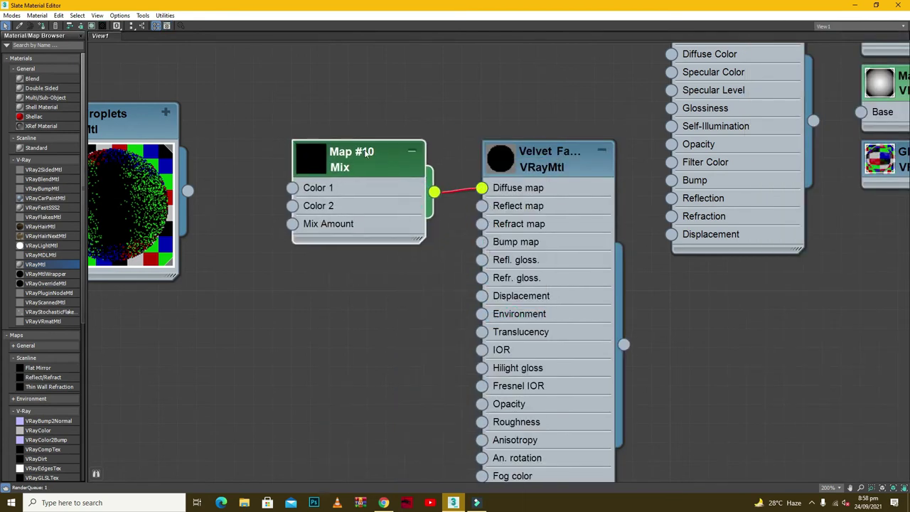
{"action": "left_click_drag", "start_coordinate": [291, 187], "coordinate": [256, 199]}
{"action": "left_click", "coordinate": [338, 252]}
{"action": "left_click_drag", "start_coordinate": [472, 195], "coordinate": [547, 327]}
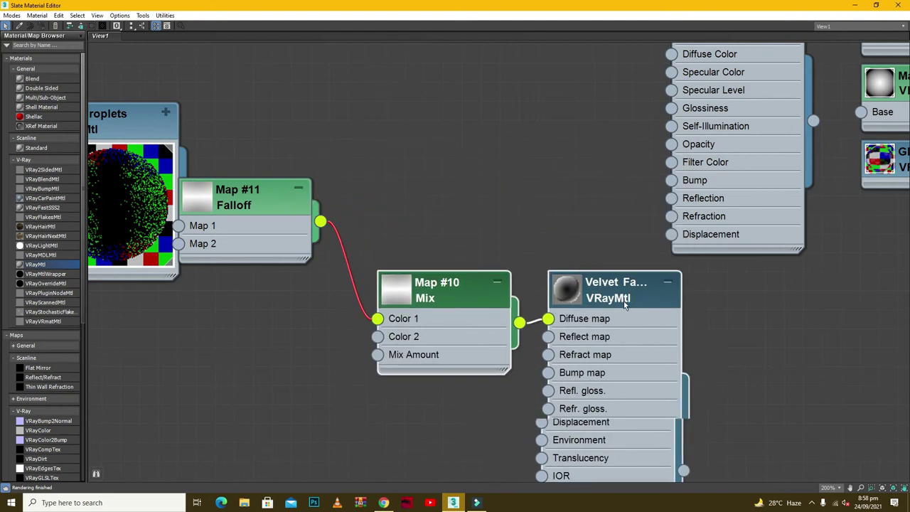
{"action": "scroll", "coordinate": [548, 327], "scroll_direction": "down", "scroll_amount": 2}
{"action": "mouse_move", "coordinate": [302, 287]}
{"action": "left_mouse_down"}
{"action": "mouse_move", "coordinate": [309, 360]}
{"action": "mouse_move", "coordinate": [245, 329]}
{"action": "left_mouse_up"}
{"action": "left_click", "coordinate": [335, 245]}
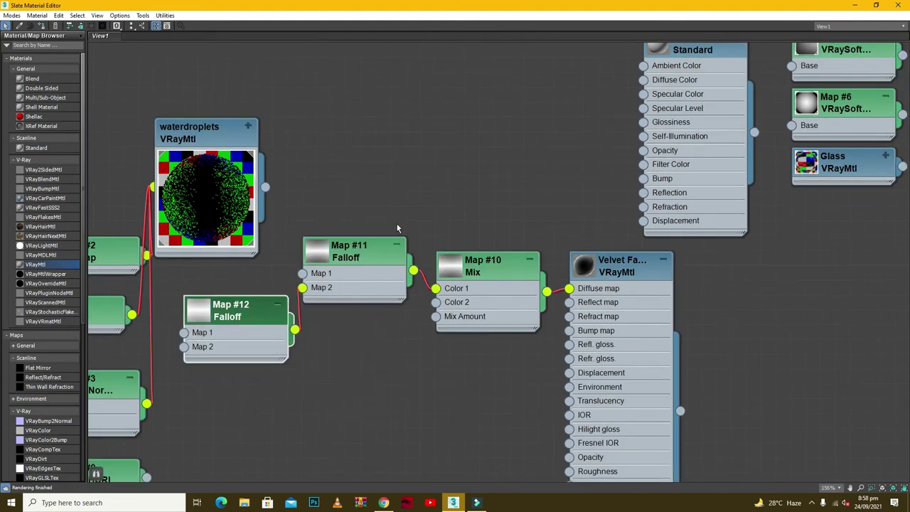
{"action": "left_click_drag", "start_coordinate": [483, 259], "coordinate": [483, 245]}
{"action": "double_click", "coordinate": [484, 245]}
Make the first Falloff map's front colour dark red
{"action": "double_click", "coordinate": [375, 262]}
{"action": "left_click", "coordinate": [762, 80]}
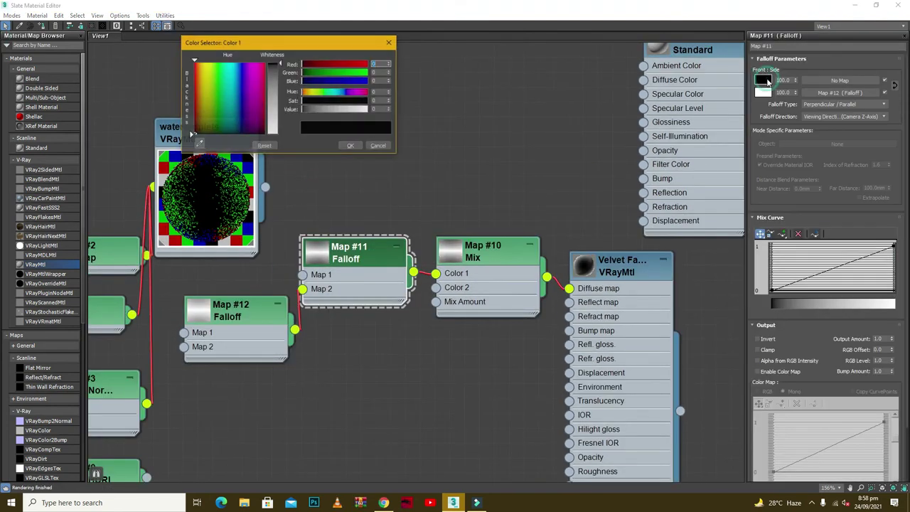
{"action": "left_click_drag", "start_coordinate": [315, 67], "coordinate": [327, 66]}
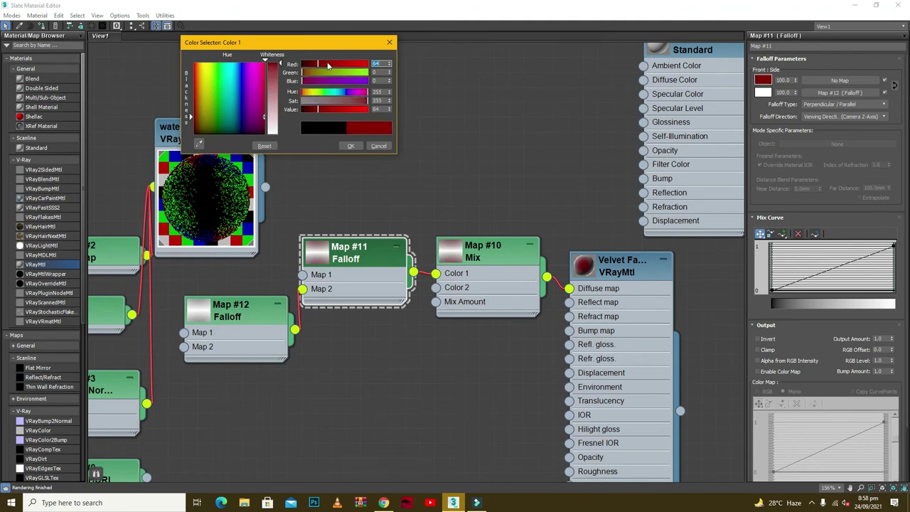
{"action": "left_click", "coordinate": [351, 145]}
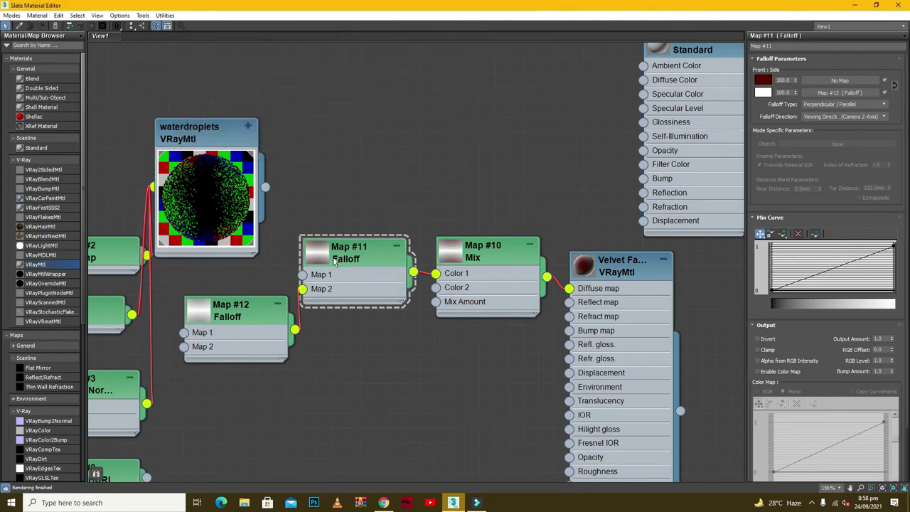
Lighten the second Falloff's front colour slightly and copy it into the side colour
{"action": "double_click", "coordinate": [243, 299]}
{"action": "left_click", "coordinate": [762, 79]}
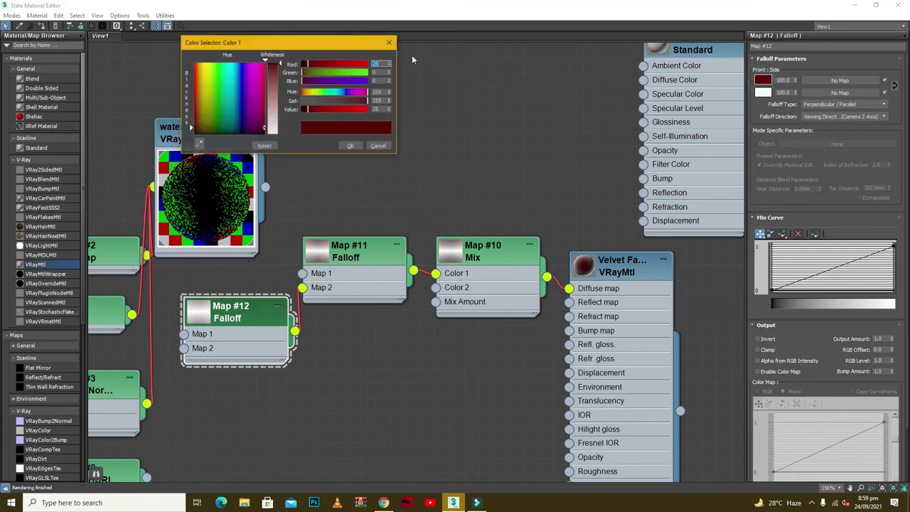
{"action": "left_click_drag", "start_coordinate": [280, 63], "coordinate": [277, 69]}
{"action": "left_click", "coordinate": [350, 145]}
{"action": "right_click", "coordinate": [762, 92]}
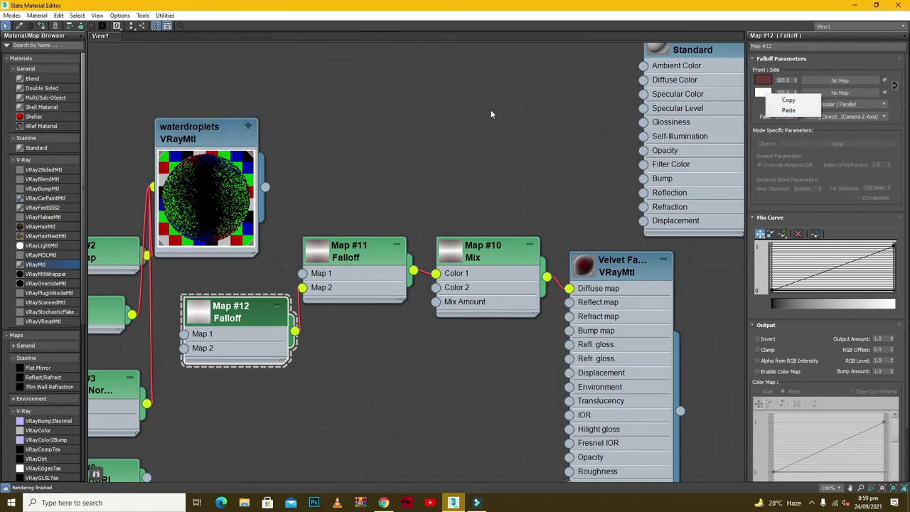
{"action": "left_click", "coordinate": [772, 105]}
{"action": "left_click", "coordinate": [763, 92]}
{"action": "left_click", "coordinate": [350, 145]}
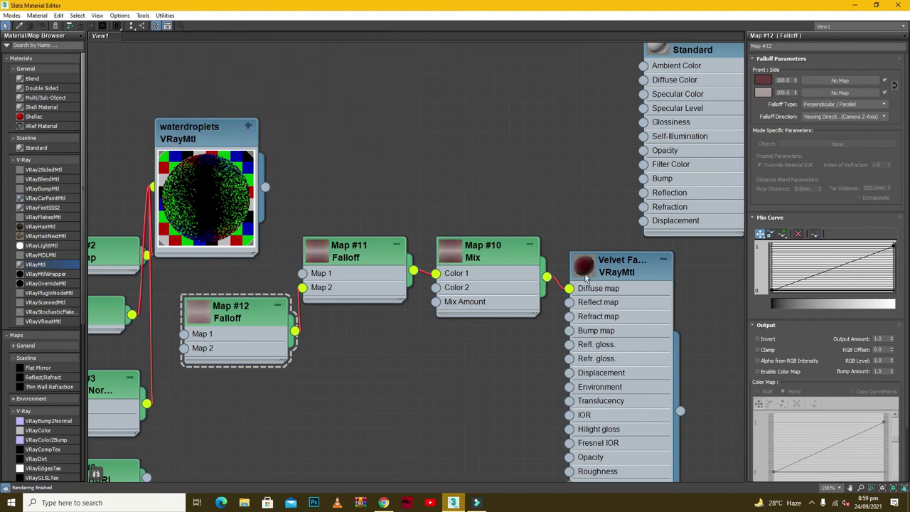
Darken the second Falloff's front colour and turn its side colour pink
{"action": "left_click", "coordinate": [763, 79]}
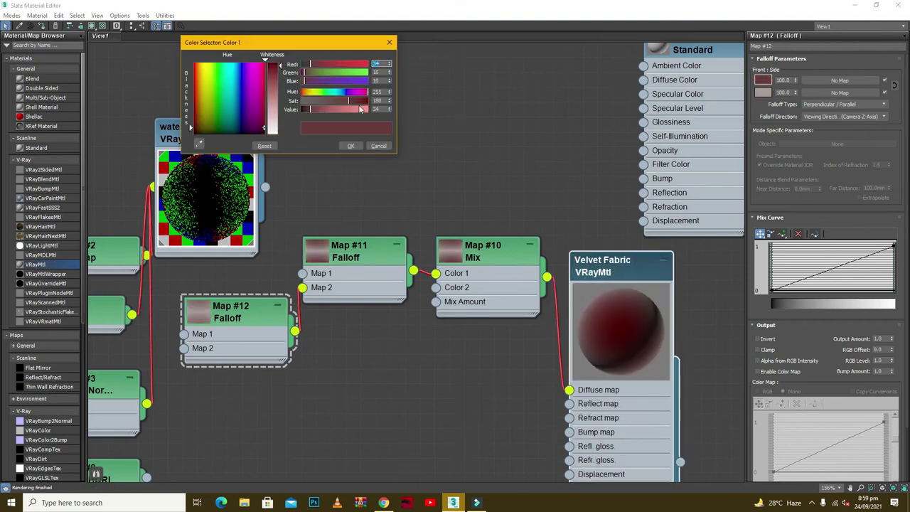
{"action": "left_click_drag", "start_coordinate": [362, 110], "coordinate": [318, 113]}
{"action": "left_click", "coordinate": [360, 103]}
{"action": "left_click", "coordinate": [351, 145]}
{"action": "right_click", "coordinate": [762, 92]}
{"action": "left_click", "coordinate": [772, 106]}
{"action": "left_click", "coordinate": [763, 92]}
{"action": "left_click_drag", "start_coordinate": [277, 102], "coordinate": [272, 126]}
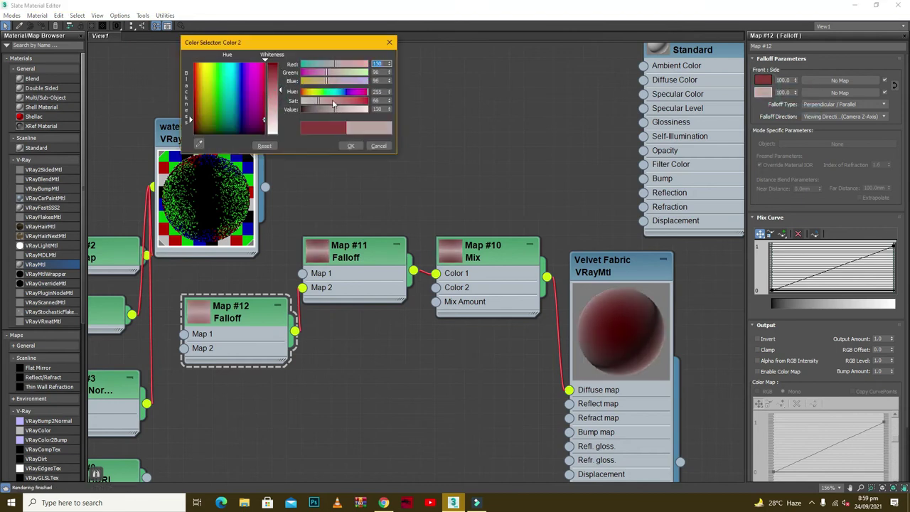
{"action": "left_click", "coordinate": [351, 145]}
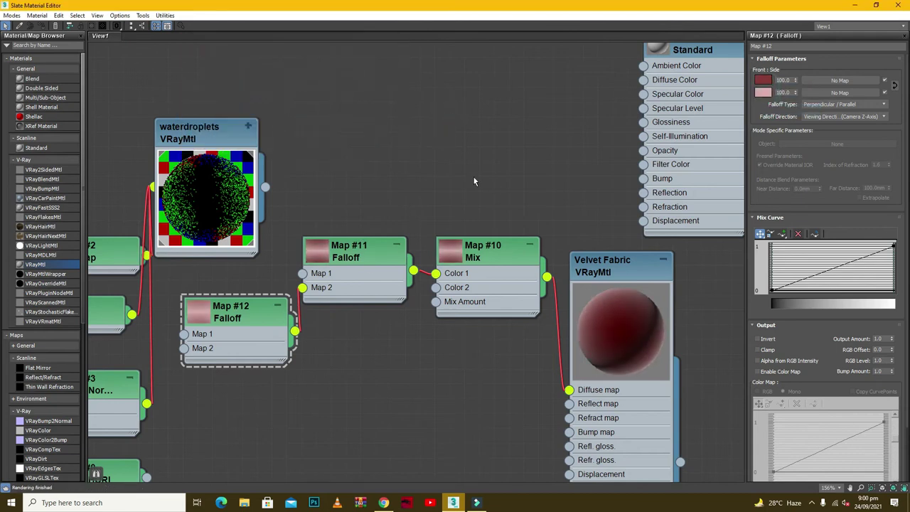
Try Fresnel and Shadow/Light falloff types, then keep Perpendicular / Parallel
{"action": "left_click", "coordinate": [491, 256]}
{"action": "left_click", "coordinate": [384, 260]}
{"action": "left_click", "coordinate": [842, 105]}
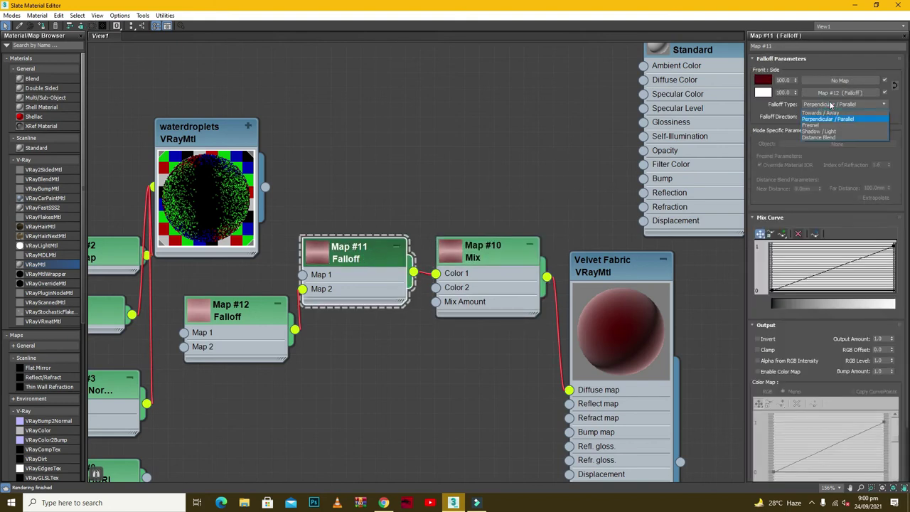
{"action": "left_click", "coordinate": [817, 120]}
{"action": "left_click", "coordinate": [842, 105]}
{"action": "left_click", "coordinate": [818, 132]}
{"action": "left_click", "coordinate": [824, 104]}
{"action": "left_click", "coordinate": [818, 131]}
{"action": "left_click", "coordinate": [825, 105]}
{"action": "left_click", "coordinate": [818, 132]}
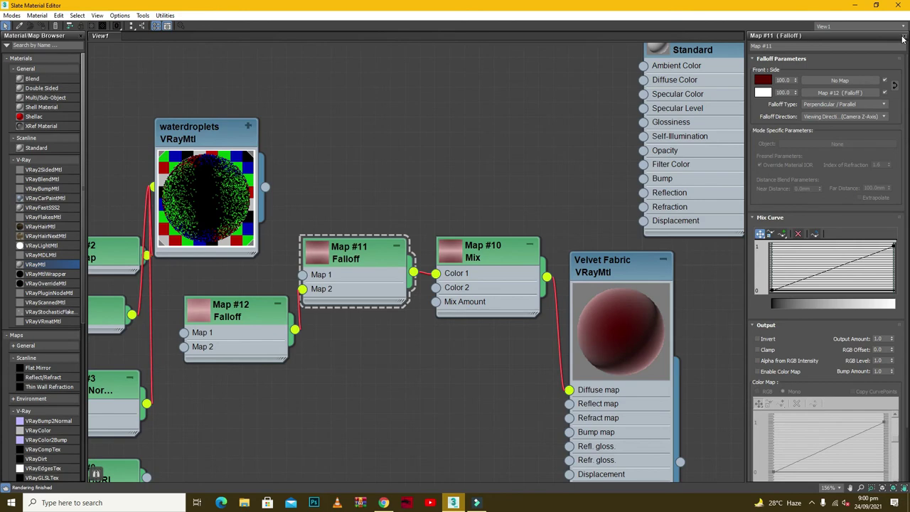
{"action": "scroll", "coordinate": [403, 262], "scroll_direction": "down", "scroll_amount": 2}
{"action": "scroll", "coordinate": [403, 262], "scroll_direction": "up", "scroll_amount": 3}
{"action": "scroll", "coordinate": [403, 262], "scroll_direction": "up", "scroll_amount": 1}
Give Map #12 a dark red front colour and a muted red Color 2 of 80/43/43
{"action": "double_click", "coordinate": [419, 224]}
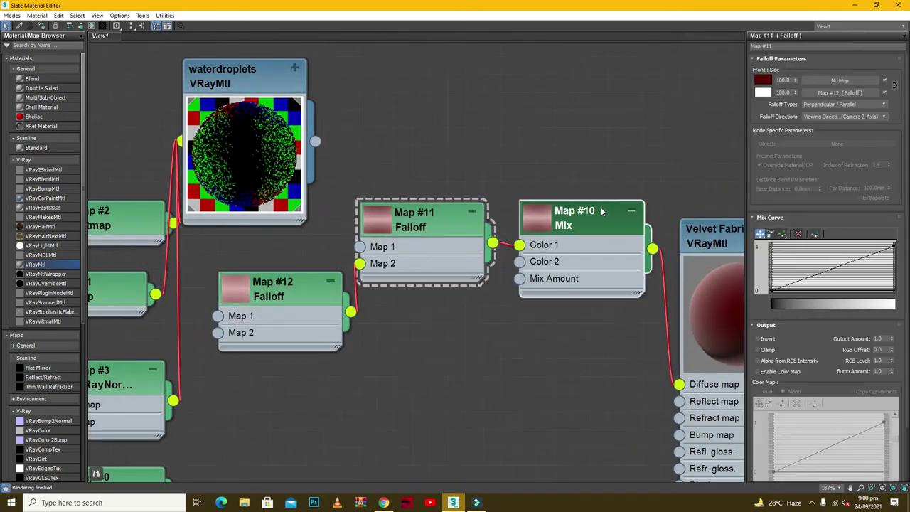
{"action": "left_click", "coordinate": [763, 81]}
{"action": "left_click", "coordinate": [379, 146]}
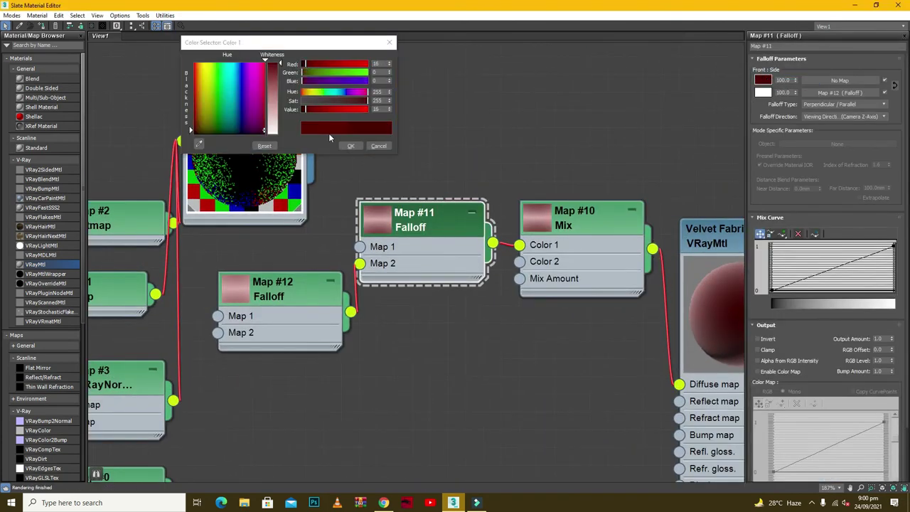
{"action": "scroll", "coordinate": [367, 157], "scroll_direction": "down", "scroll_amount": 1}
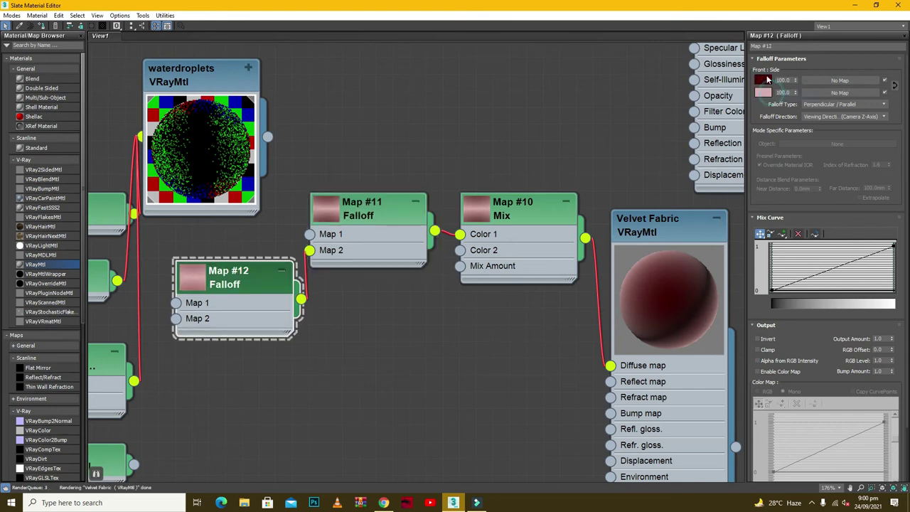
{"action": "left_click", "coordinate": [763, 80]}
{"action": "mouse_move", "coordinate": [281, 67]}
{"action": "left_mouse_down"}
{"action": "mouse_move", "coordinate": [274, 92]}
{"action": "mouse_move", "coordinate": [279, 74]}
{"action": "left_mouse_up"}
{"action": "left_click", "coordinate": [351, 145]}
{"action": "left_click", "coordinate": [763, 92]}
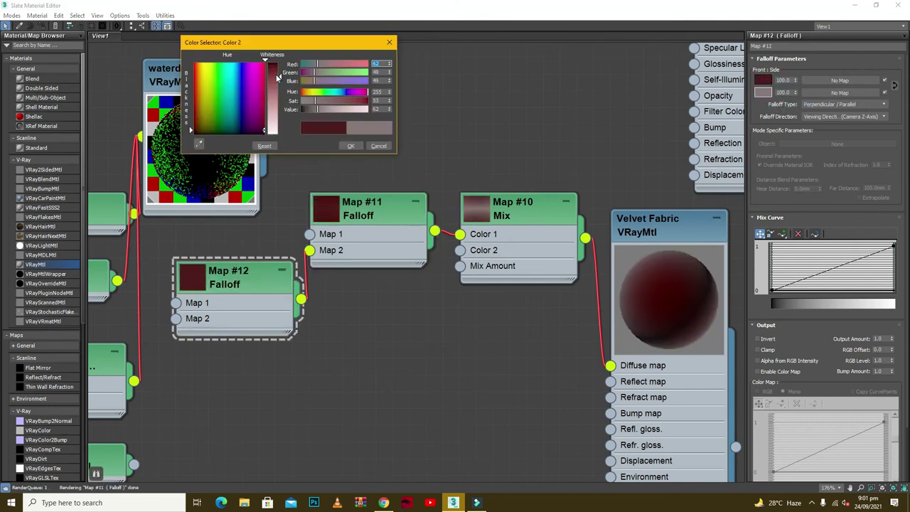
{"action": "left_click_drag", "start_coordinate": [318, 108], "coordinate": [336, 103]}
{"action": "left_click", "coordinate": [350, 146]}
{"action": "scroll", "coordinate": [399, 134], "scroll_direction": "down", "scroll_amount": 3}
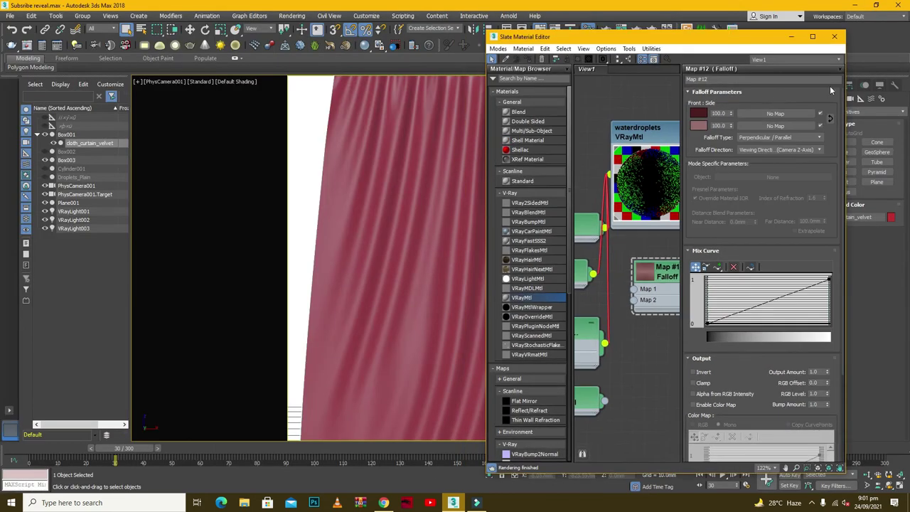
Wire a new Cellular map into Velvet Fabric's Bump map slot
{"action": "key", "text": "p"}
{"action": "middle_click_drag", "start_coordinate": [782, 214], "coordinate": [733, 213]}
{"action": "left_click_drag", "start_coordinate": [698, 307], "coordinate": [651, 320]}
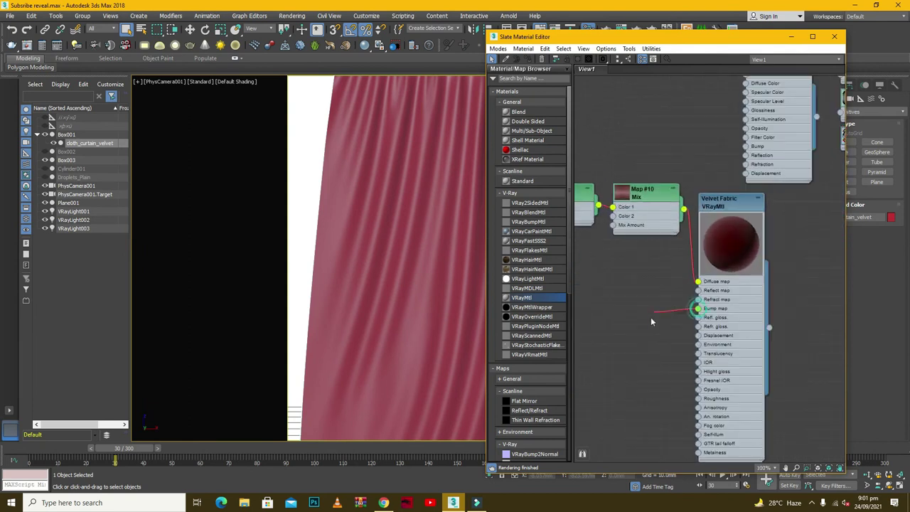
{"action": "left_click", "coordinate": [747, 226]}
{"action": "double_click", "coordinate": [638, 320]}
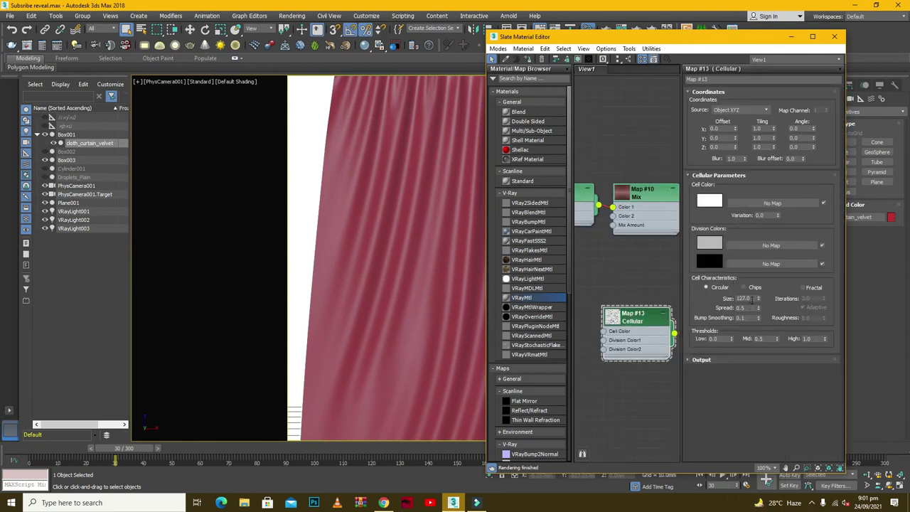
{"action": "key", "text": "p"}
{"action": "left_click", "coordinate": [652, 260]}
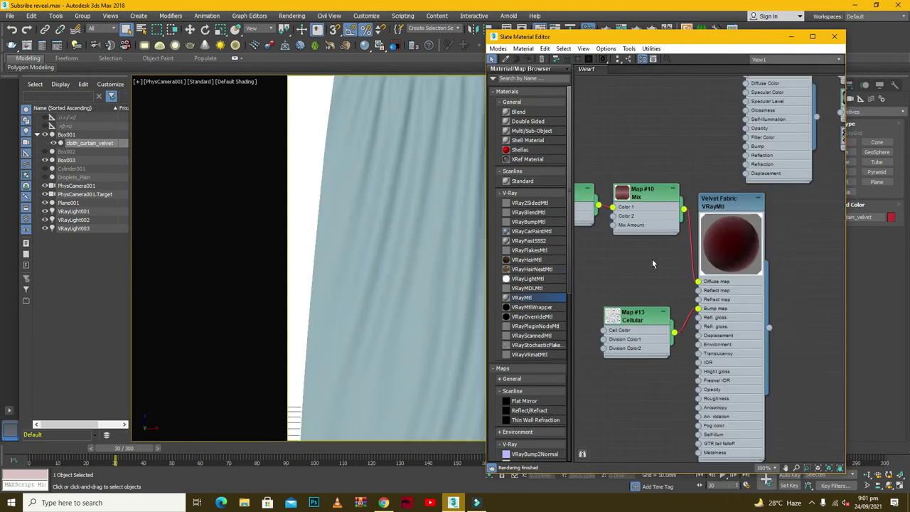
Close the material editor, test-render the curtain with V-Ray, and minimise the frame buffer
{"action": "left_click", "coordinate": [789, 37]}
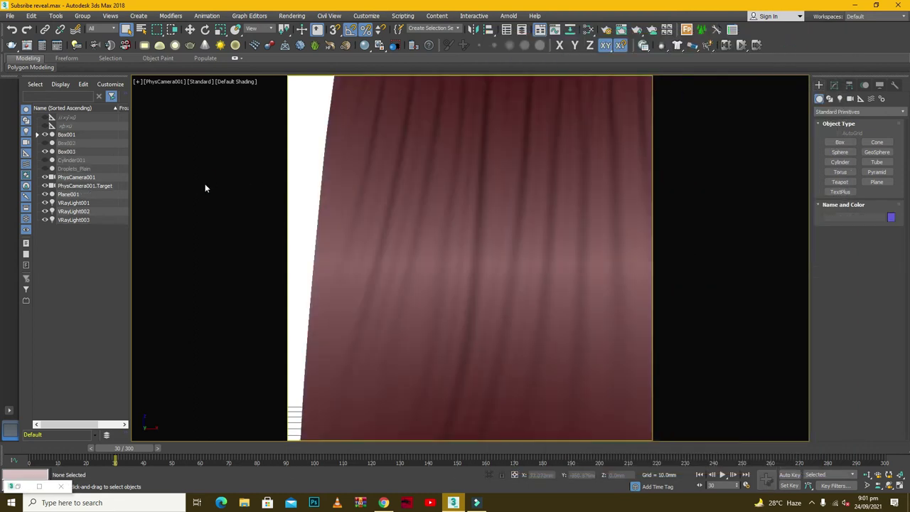
{"action": "key", "text": "shift+q"}
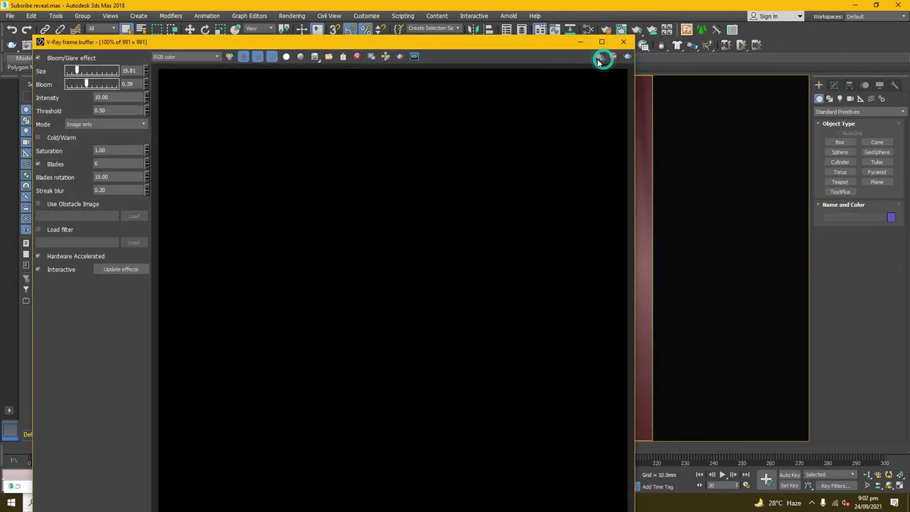
{"action": "left_click", "coordinate": [601, 42]}
{"action": "left_click", "coordinate": [876, 5]}
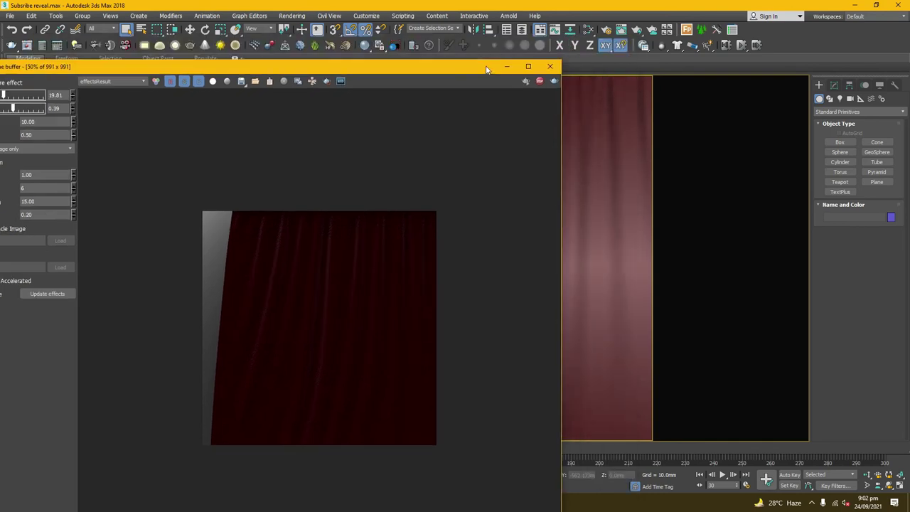
{"action": "left_click", "coordinate": [546, 72]}
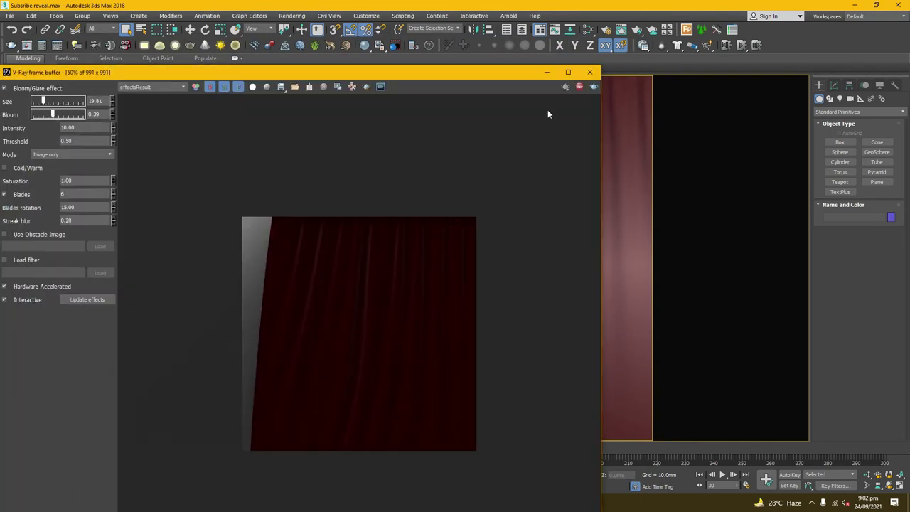
Switch to the four-view layout and zoom the Left view to fit all objects
{"action": "key", "text": "alt+w"}
{"action": "left_click", "coordinate": [380, 227]}
{"action": "key", "text": "ctrl+shift+z"}
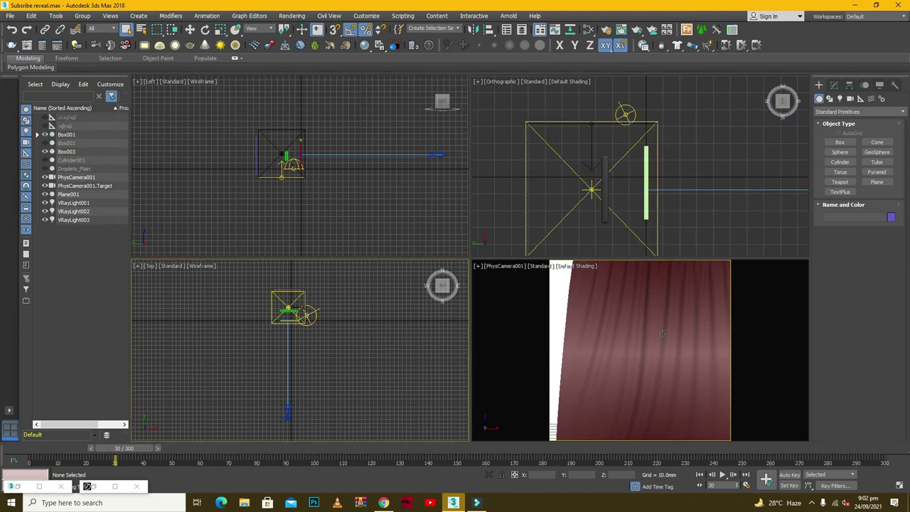
Rotate VRayLight003 by 90 degrees and move its target downward
{"action": "left_click", "coordinate": [500, 303]}
{"action": "left_click", "coordinate": [319, 173]}
{"action": "key", "text": "z"}
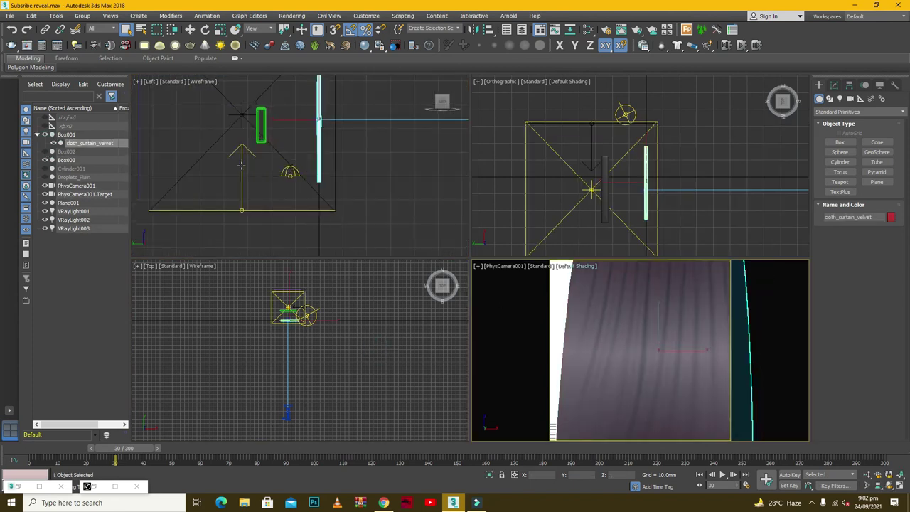
{"action": "left_click", "coordinate": [835, 85]}
{"action": "scroll", "coordinate": [426, 179], "scroll_direction": "down", "scroll_amount": 3}
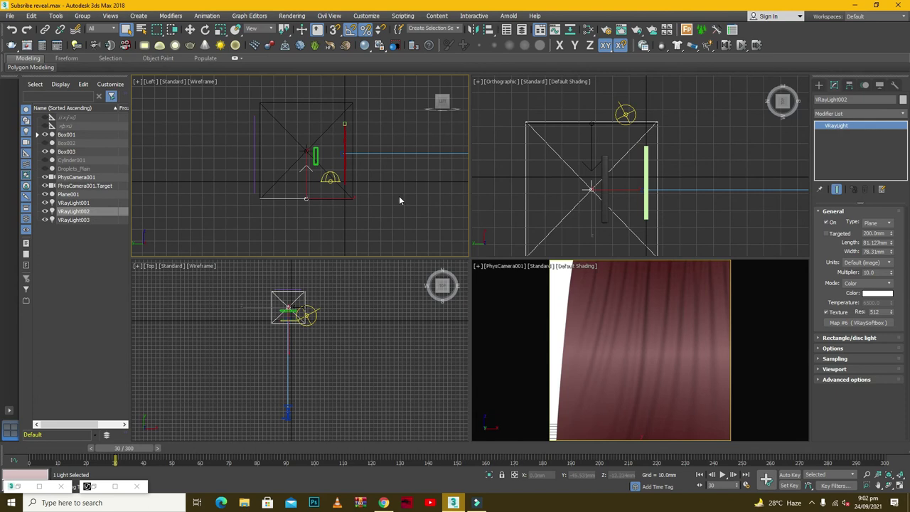
{"action": "left_click", "coordinate": [301, 99]}
{"action": "key", "text": "z"}
{"action": "key", "text": "w"}
{"action": "key", "text": "e"}
{"action": "left_click_drag", "start_coordinate": [384, 150], "coordinate": [355, 114]}
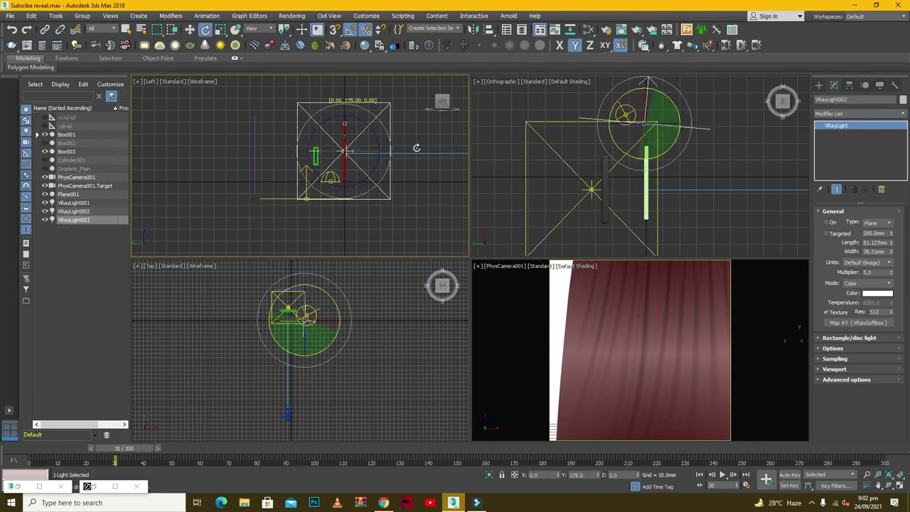
{"action": "key", "text": "w"}
{"action": "right_click", "coordinate": [770, 131]}
{"action": "scroll", "coordinate": [771, 131], "scroll_direction": "down", "scroll_amount": 2}
{"action": "left_click_drag", "start_coordinate": [684, 97], "coordinate": [695, 185]}
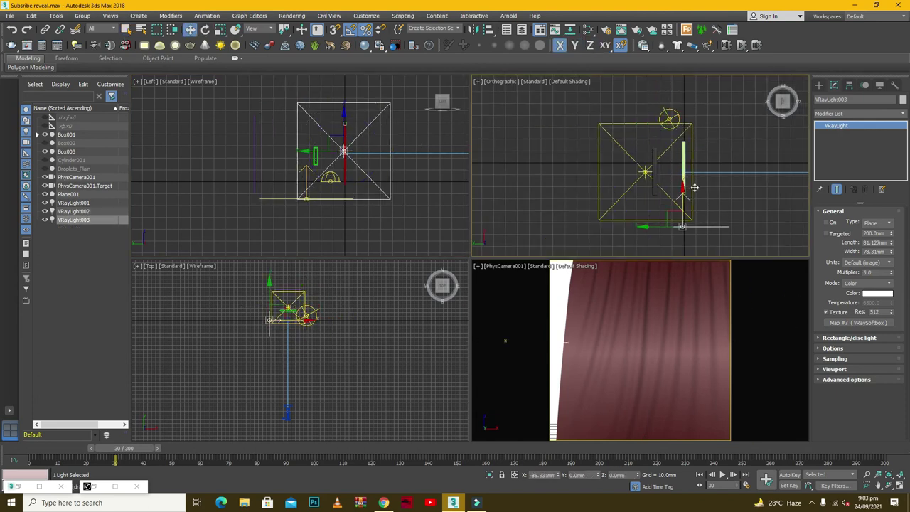
Add Plane001 to VRayLight003's include list
{"action": "left_click", "coordinate": [833, 348]}
{"action": "left_click", "coordinate": [857, 323]}
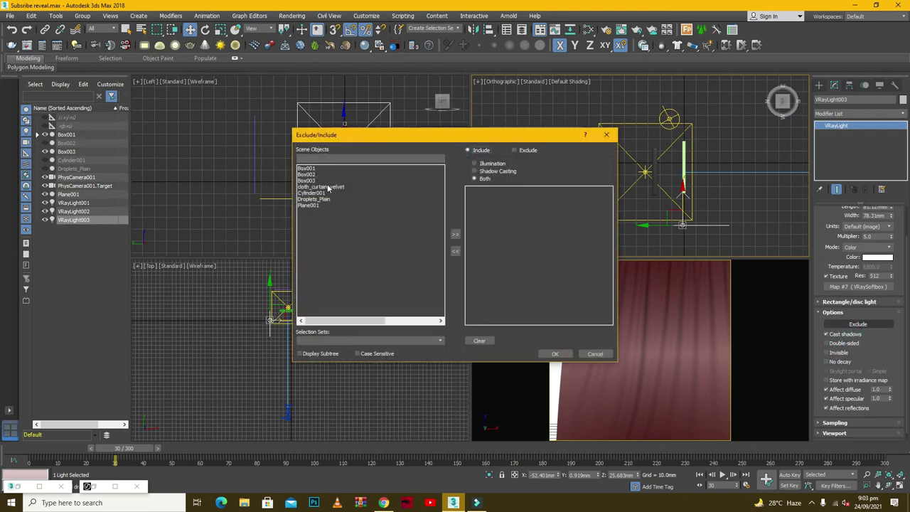
{"action": "left_click", "coordinate": [311, 204]}
{"action": "left_click", "coordinate": [455, 234]}
{"action": "left_click", "coordinate": [556, 353]}
Add cloth_curtain_velvet to VRayLight003's include list and render the scene
{"action": "left_click", "coordinate": [69, 194]}
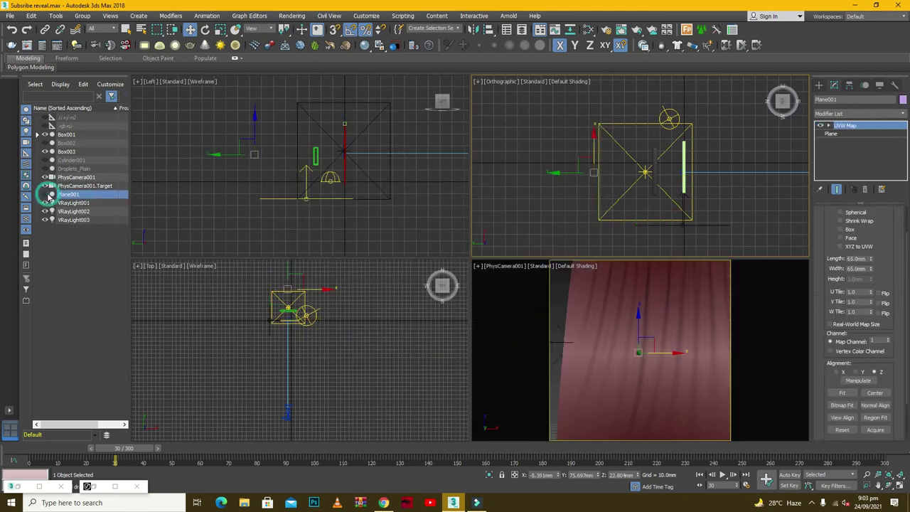
{"action": "left_click", "coordinate": [613, 318]}
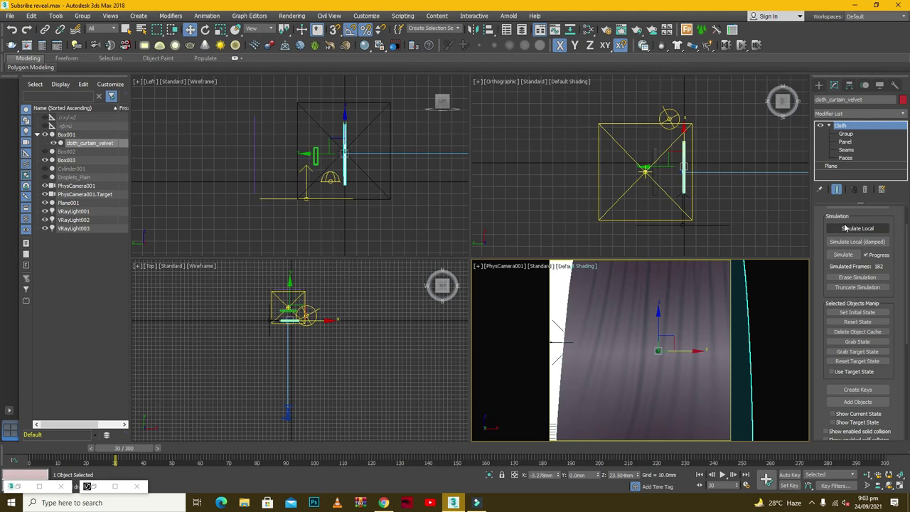
{"action": "left_click", "coordinate": [713, 224]}
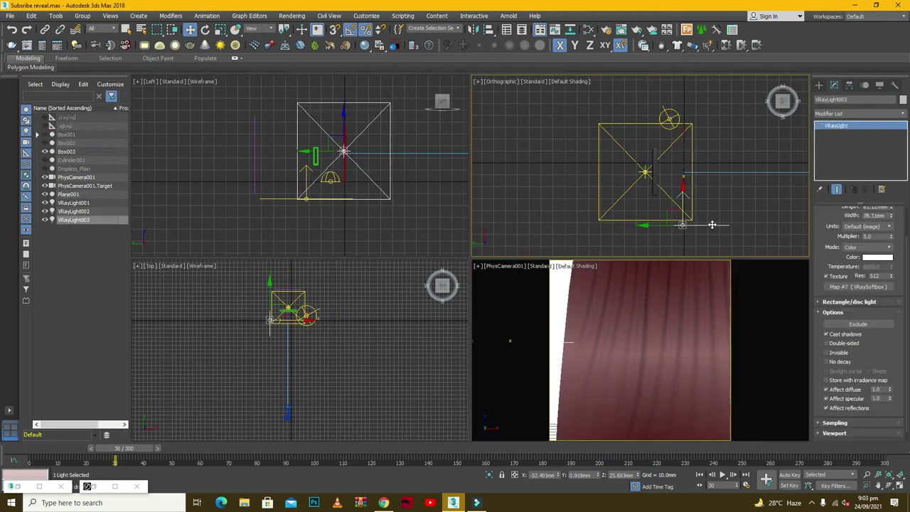
{"action": "left_click", "coordinate": [858, 324]}
{"action": "left_click", "coordinate": [341, 187]}
{"action": "left_click", "coordinate": [455, 234]}
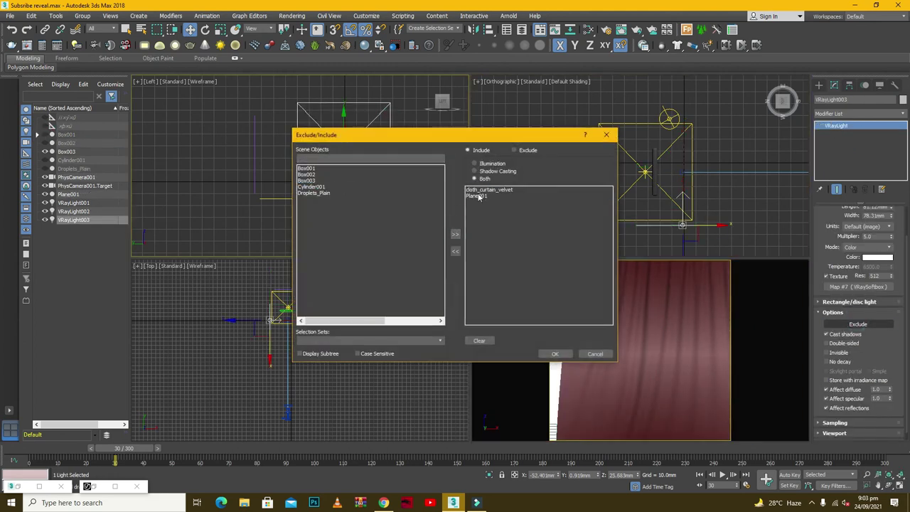
{"action": "left_click", "coordinate": [555, 354]}
{"action": "key", "text": "shift+q"}
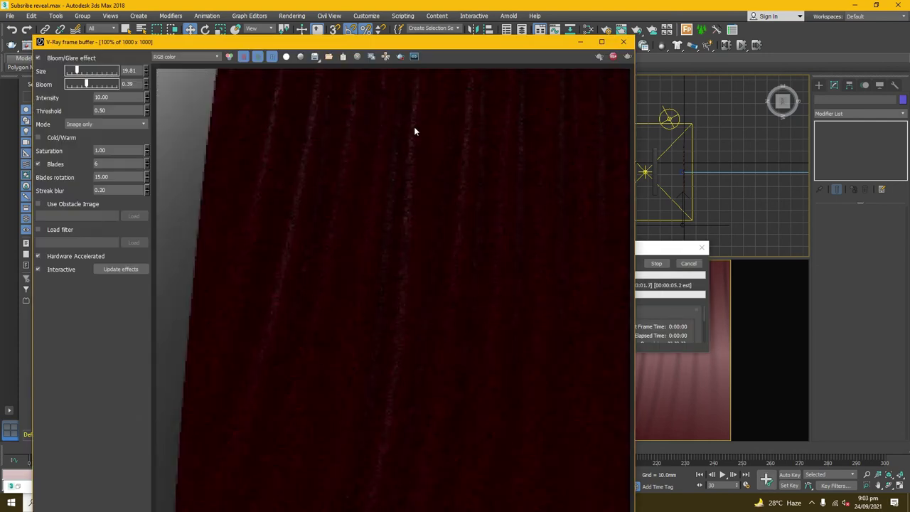
Set VRayLight003's multiplier to 30
{"action": "left_click", "coordinate": [602, 42]}
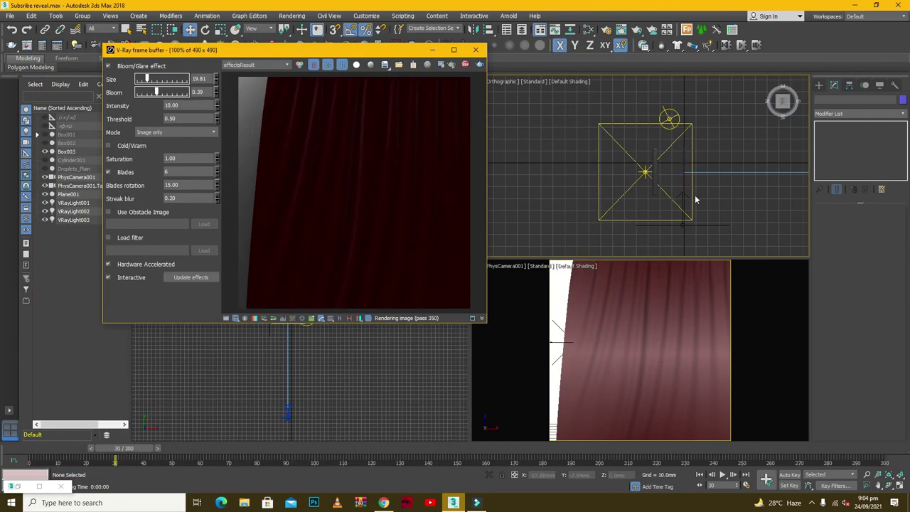
{"action": "left_click", "coordinate": [343, 151]}
{"action": "mouse_move", "coordinate": [284, 50]}
{"action": "left_mouse_down"}
{"action": "mouse_move", "coordinate": [680, 36]}
{"action": "mouse_move", "coordinate": [111, 84]}
{"action": "left_mouse_up"}
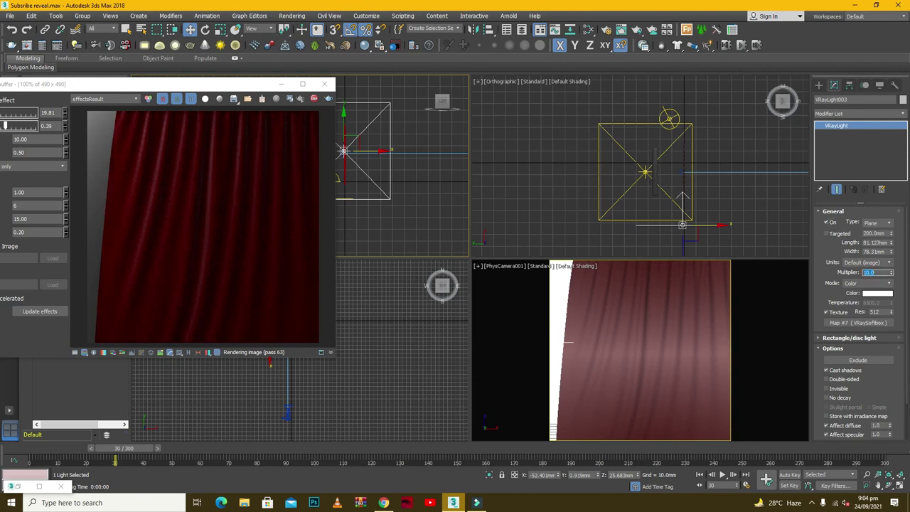
{"action": "type", "text": "30"}
{"action": "key", "text": "Return"}
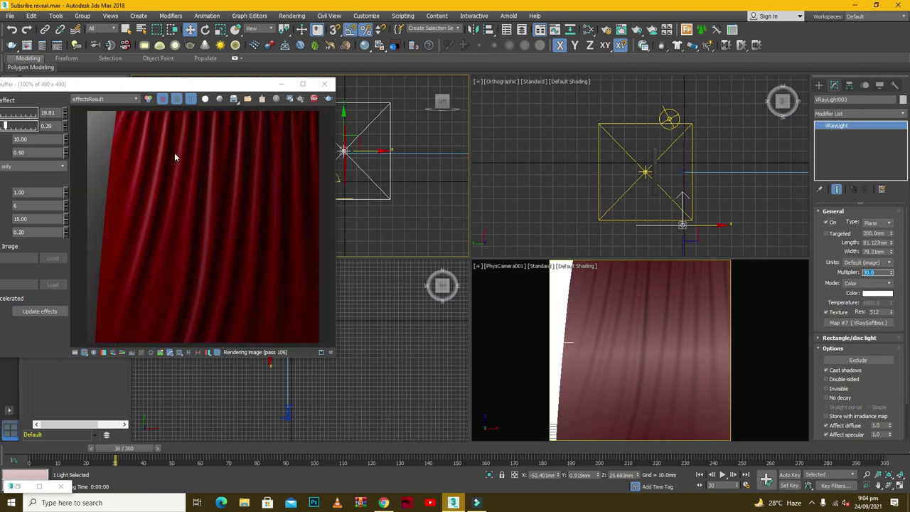
Scrub the animation to check the SUBSCRIBE reveal and maximise the V-Ray frame buffer
{"action": "left_click_drag", "start_coordinate": [125, 448], "coordinate": [453, 416]}
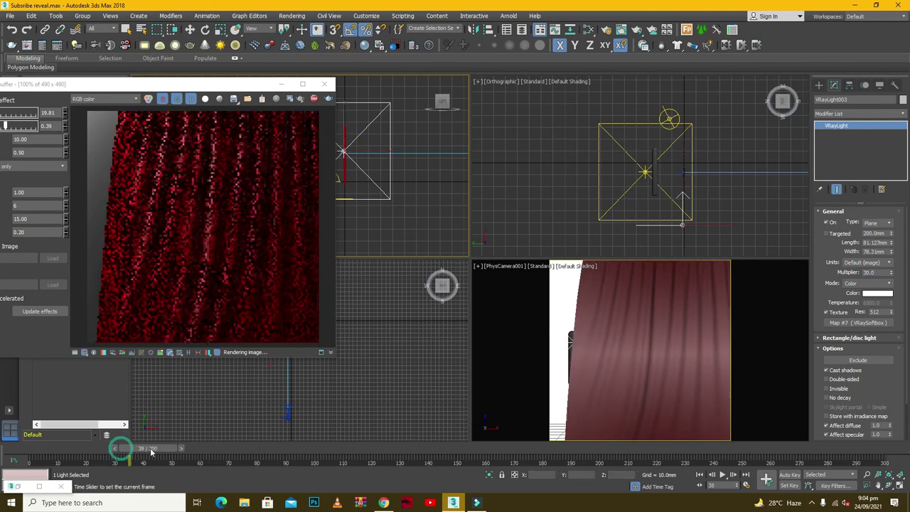
{"action": "mouse_move", "coordinate": [466, 448]}
{"action": "left_mouse_down"}
{"action": "mouse_move", "coordinate": [559, 421]}
{"action": "mouse_move", "coordinate": [806, 398]}
{"action": "mouse_move", "coordinate": [74, 385]}
{"action": "mouse_move", "coordinate": [162, 384]}
{"action": "mouse_move", "coordinate": [296, 130]}
{"action": "left_mouse_up"}
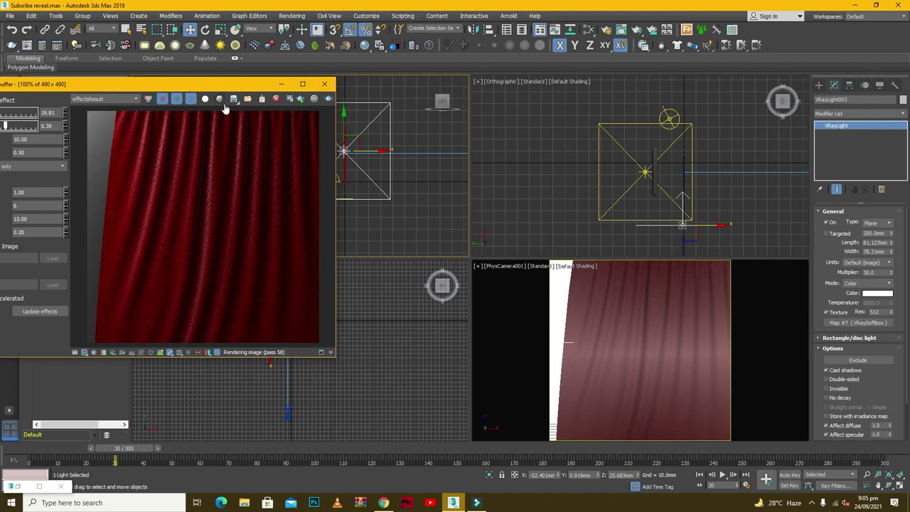
{"action": "left_click", "coordinate": [303, 83]}
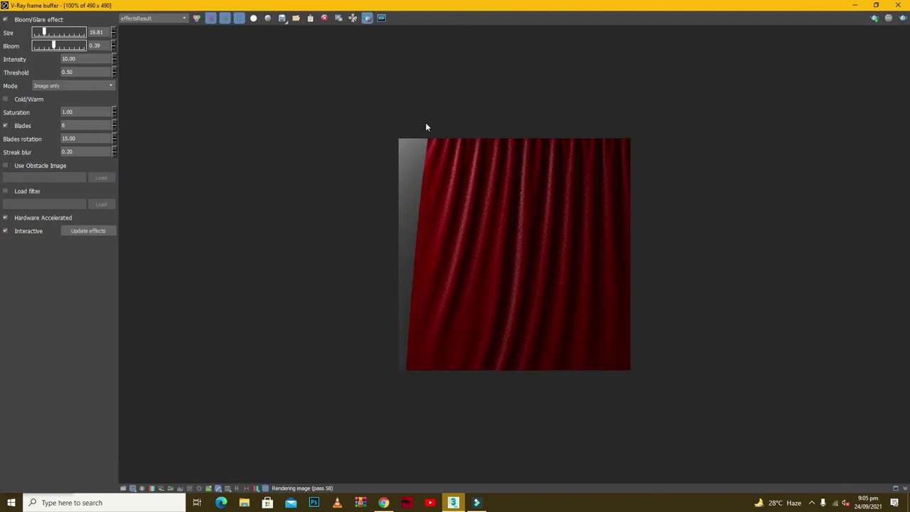